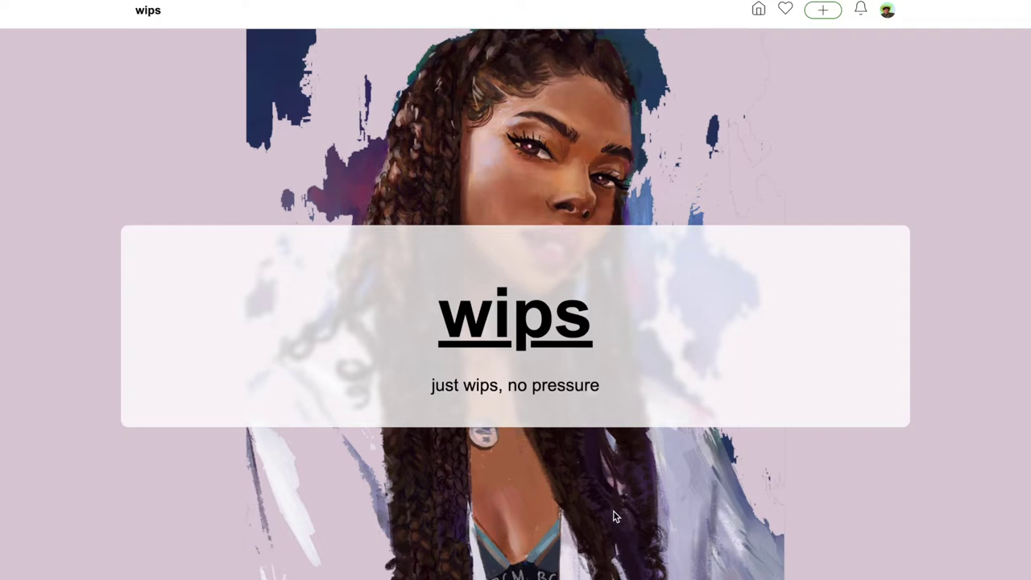
- Scroll the about page past Features and Post down to the Web monetization panel
scroll(613, 516, "down", 6)
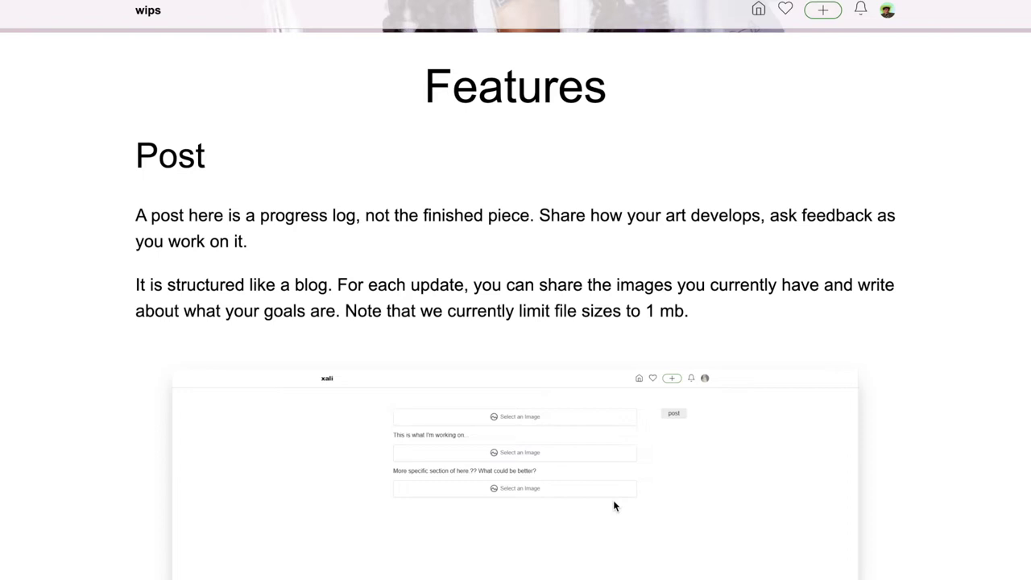
scroll(614, 502, "down", 3)
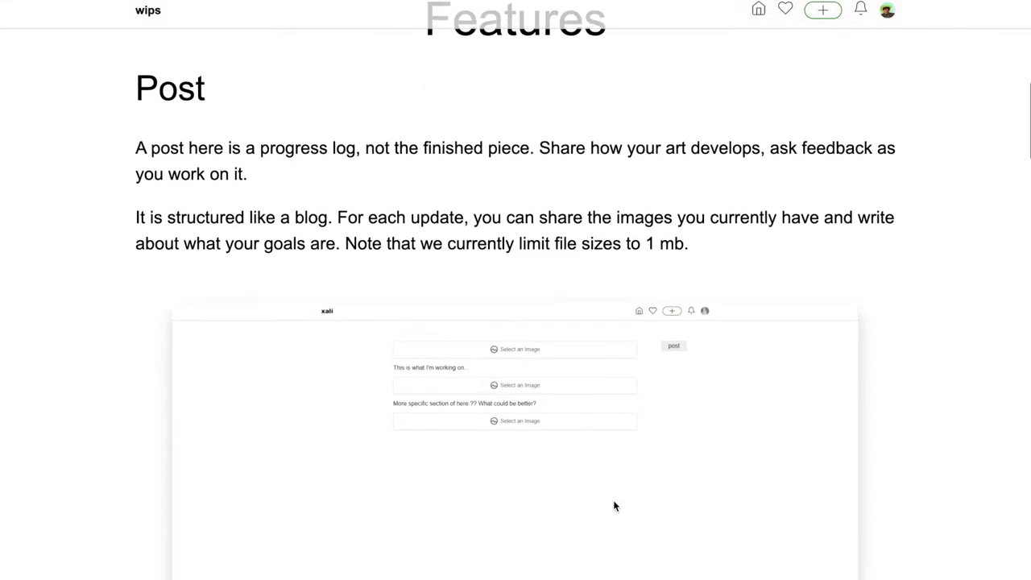
scroll(614, 505, "down", 5)
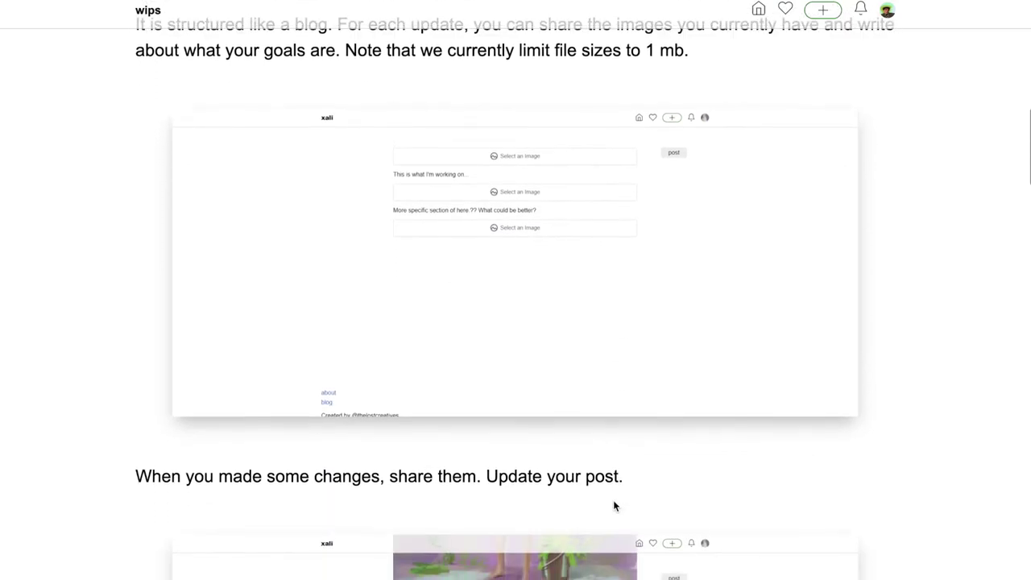
scroll(614, 505, "down", 12)
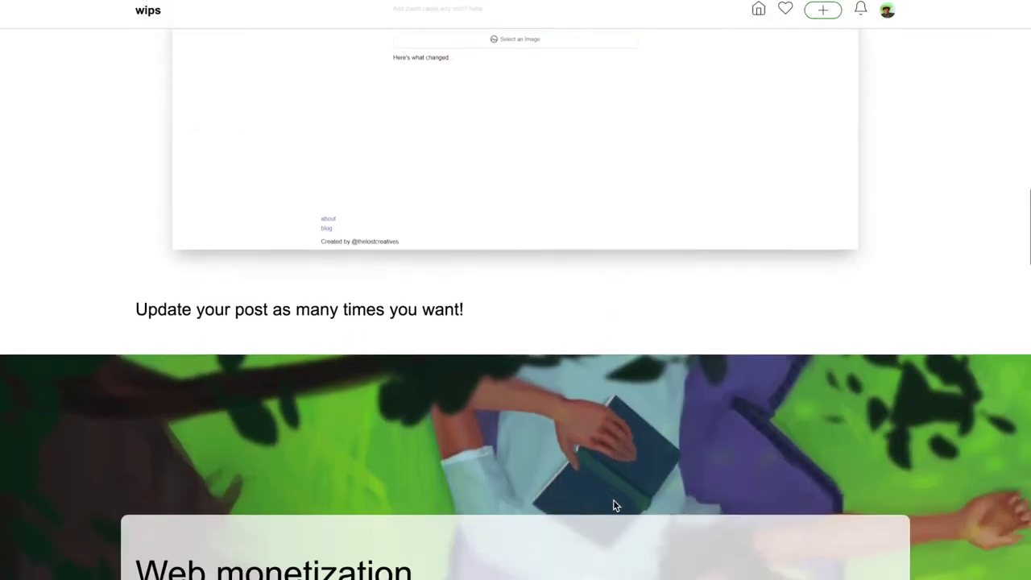
scroll(613, 505, "down", 1)
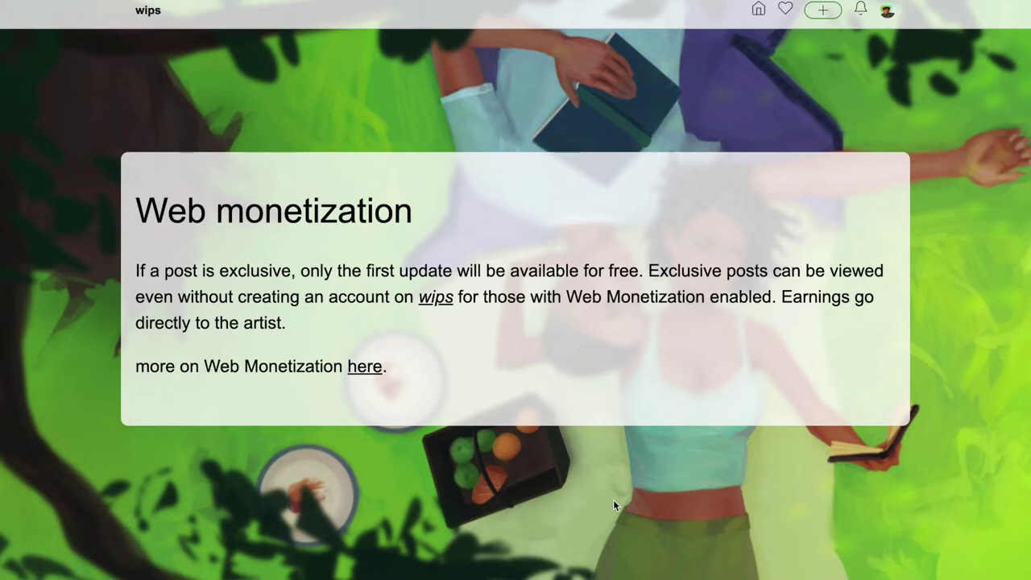
- Scroll past the Web monetization box to the Comment rewards (soon) section
scroll(614, 505, "down", 6)
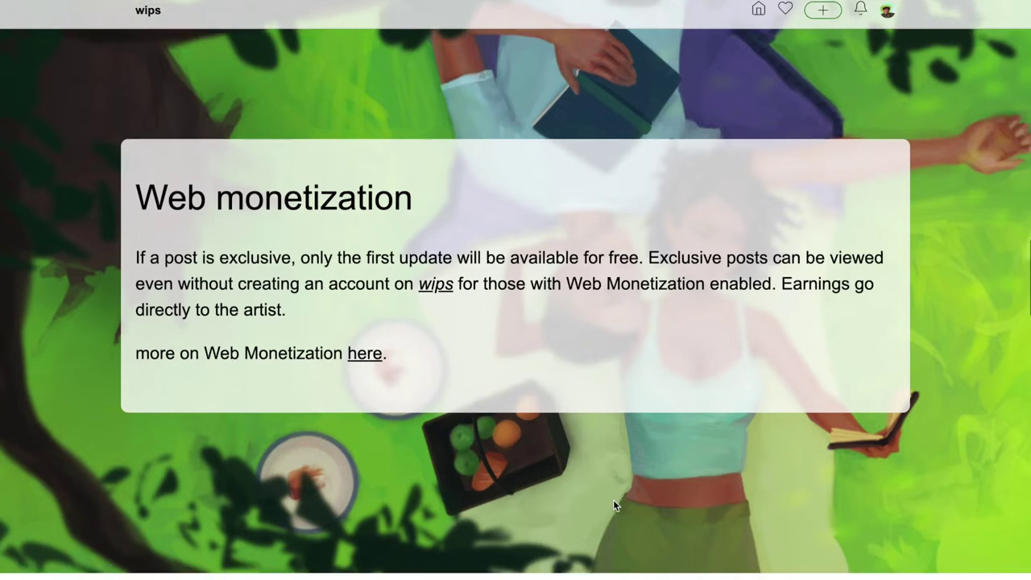
scroll(614, 505, "down", 2)
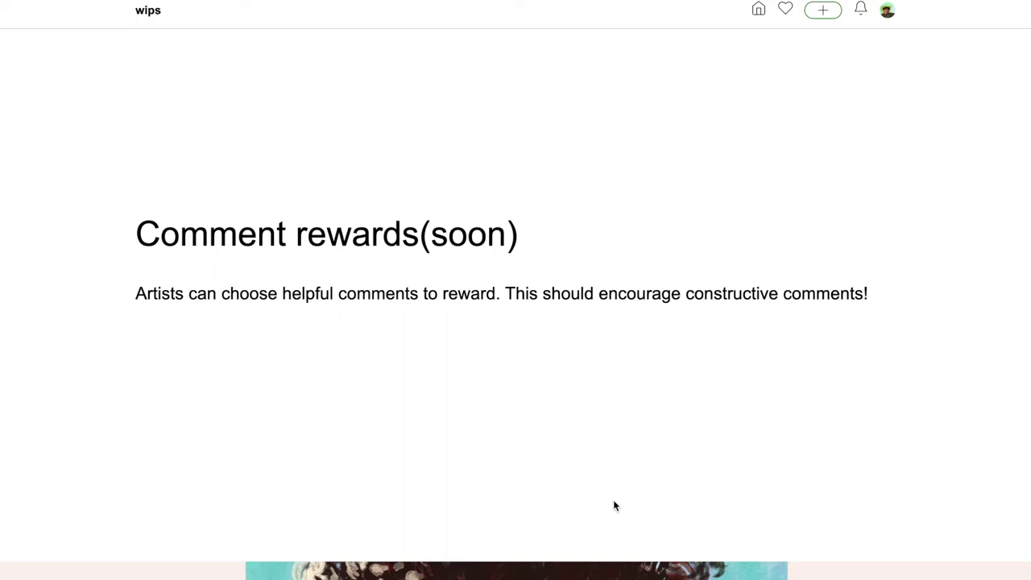
- Scroll through the Team panel to the 'Supported by: Grant for the Web' section
scroll(614, 505, "down", 6)
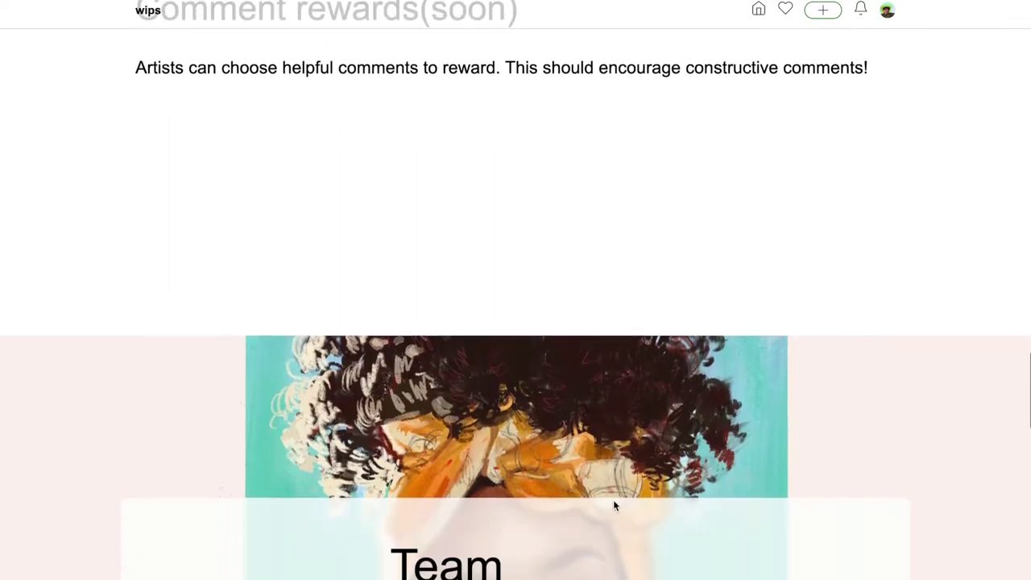
scroll(613, 505, "down", 1)
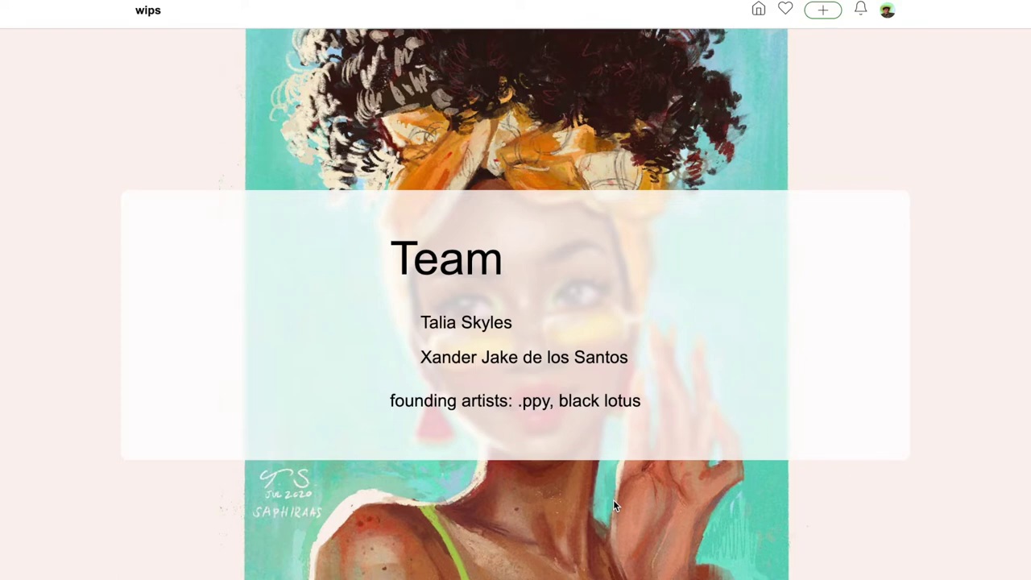
scroll(614, 432, "down", 8)
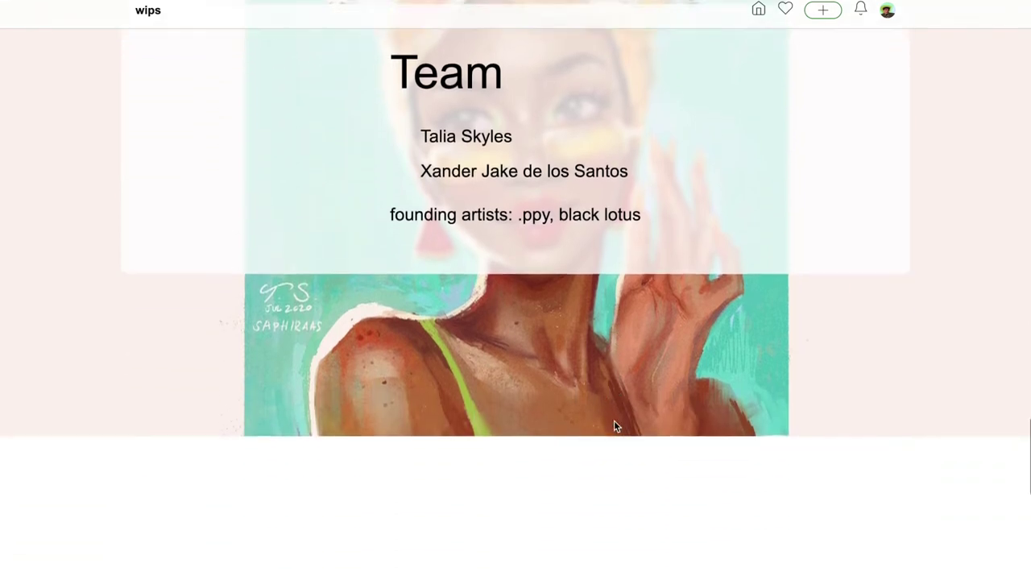
scroll(615, 425, "down", 2)
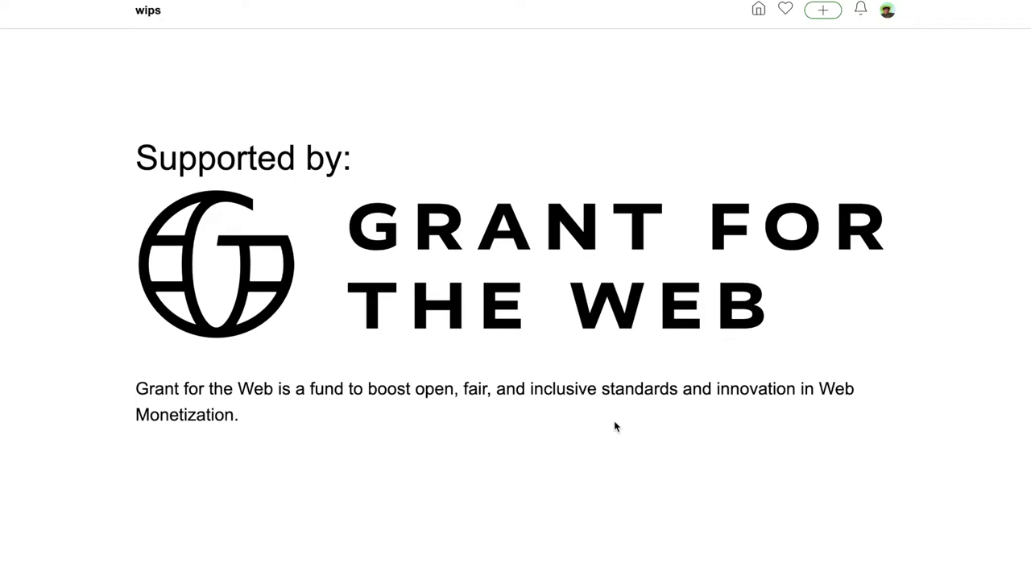
- Scroll to the about page footer, then go to the home feed of artwork
scroll(616, 427, "down", 1)
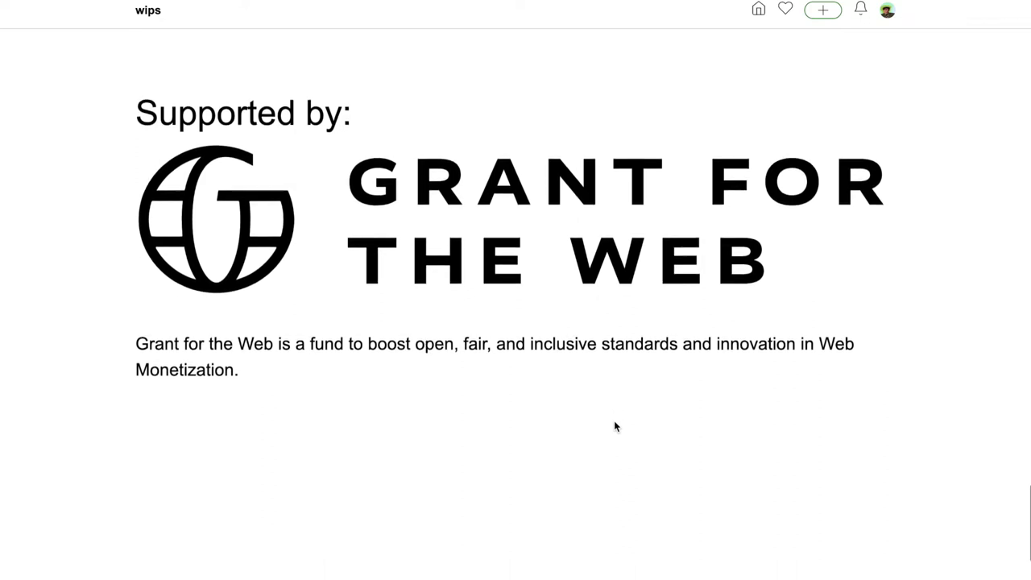
scroll(616, 427, "down", 3)
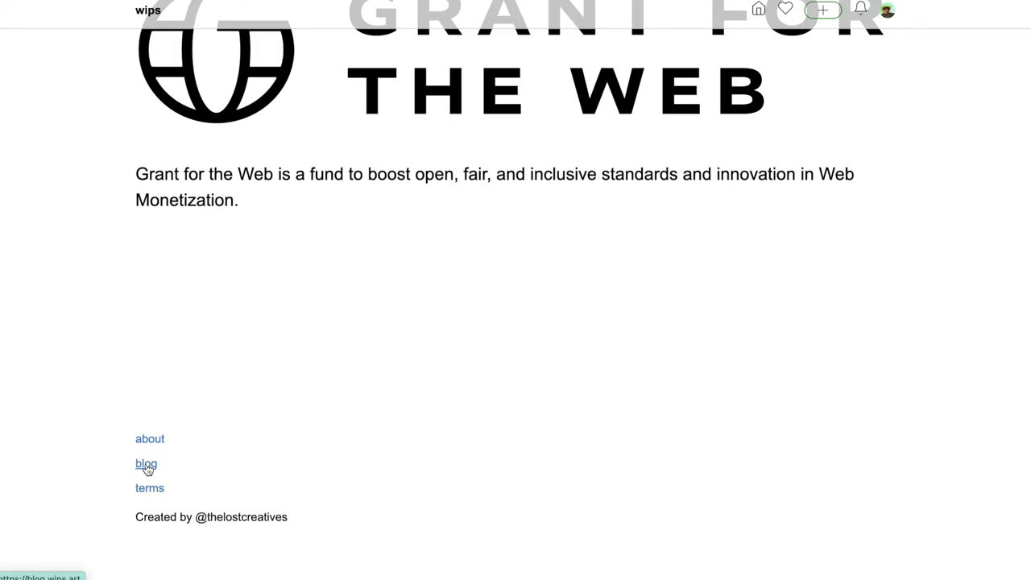
left_click(759, 10)
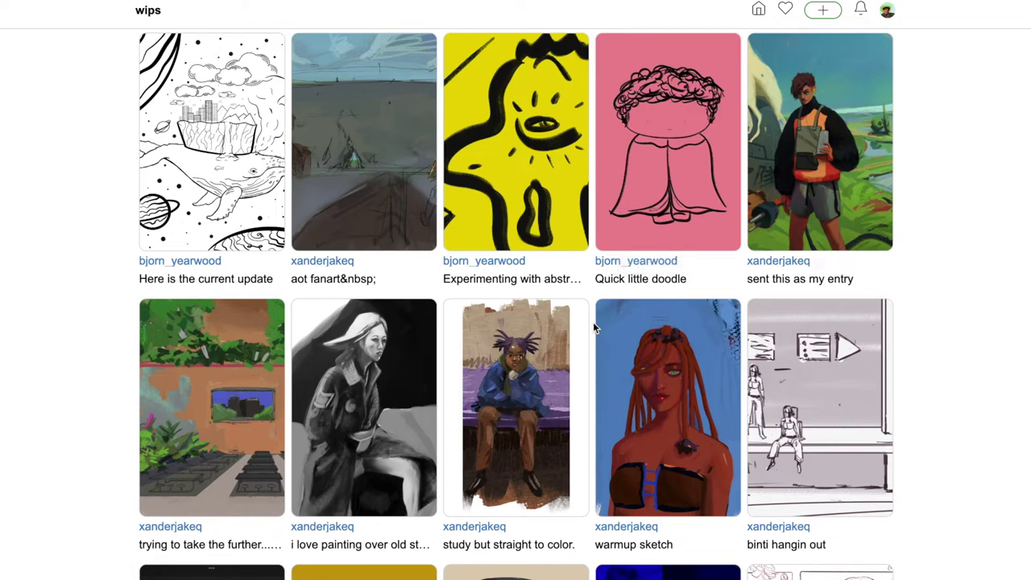
- Browse the home grid down and back up, then switch to the followed-artists feed
scroll(594, 326, "down", 5)
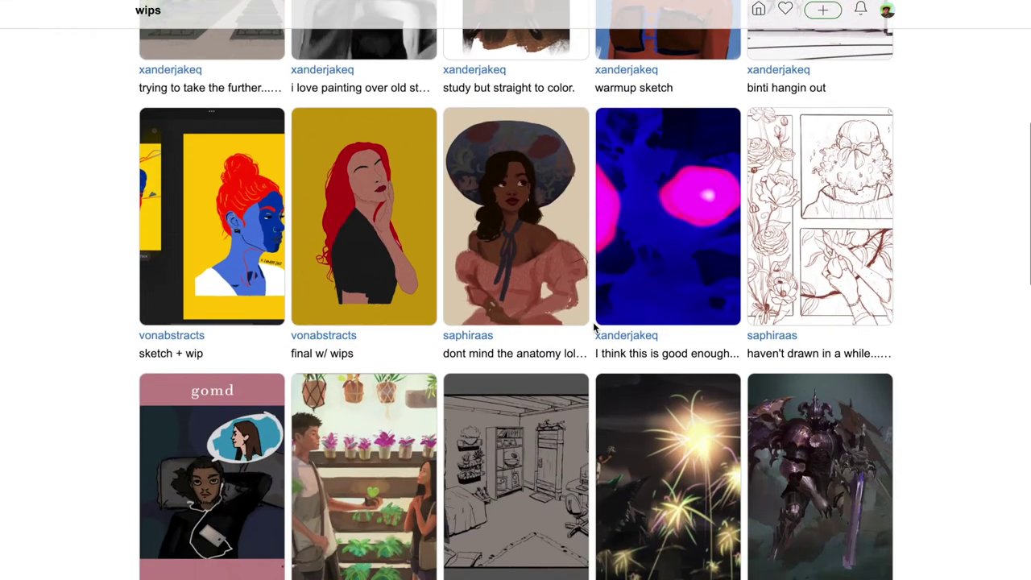
scroll(593, 327, "down", 10)
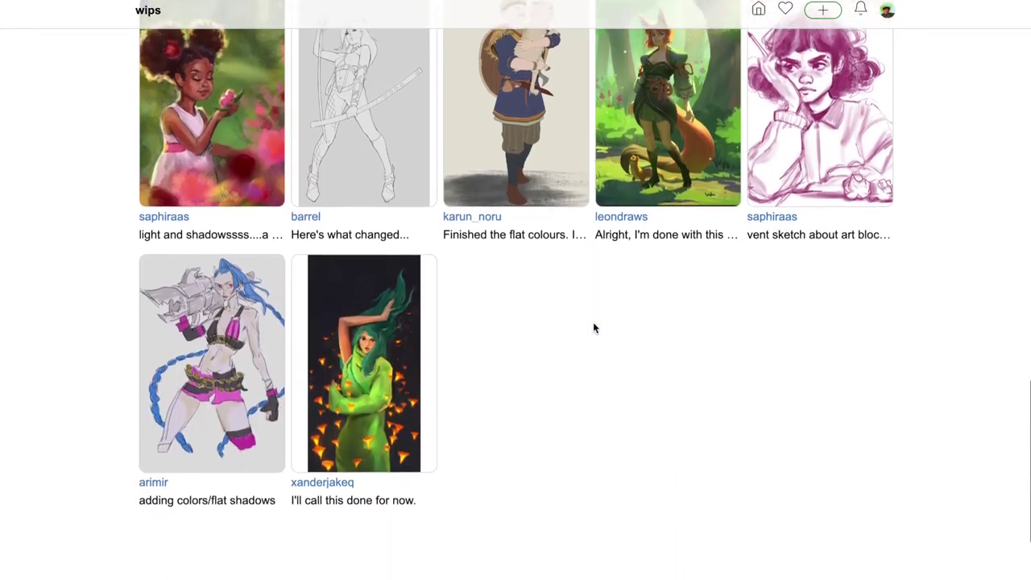
scroll(594, 326, "up", 10)
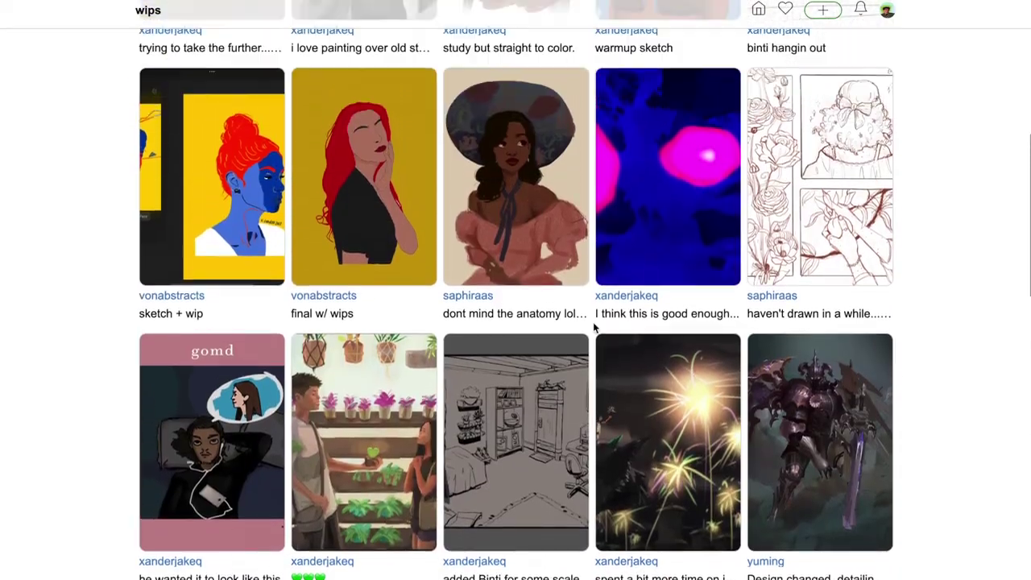
scroll(594, 326, "up", 5)
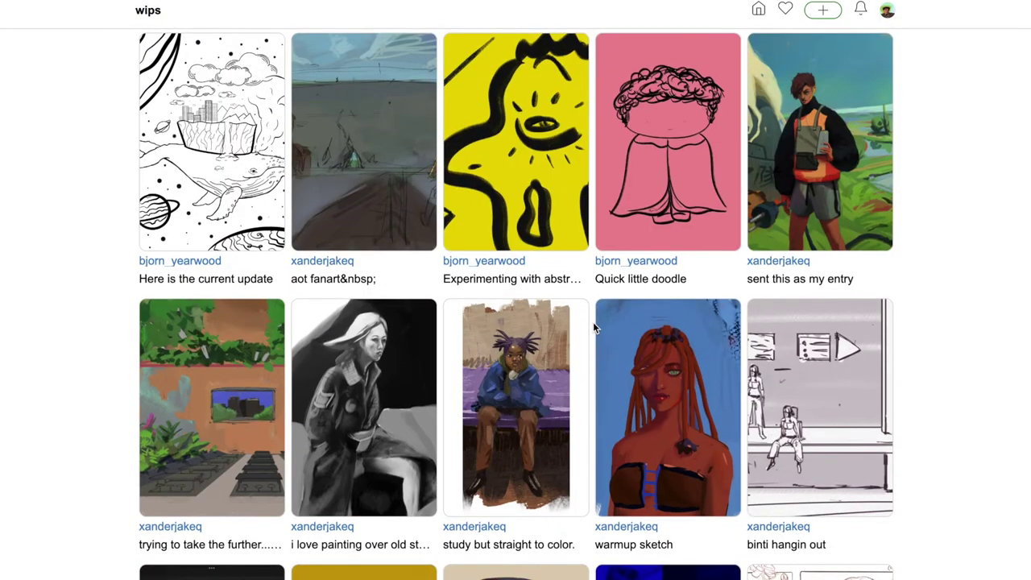
left_click(787, 12)
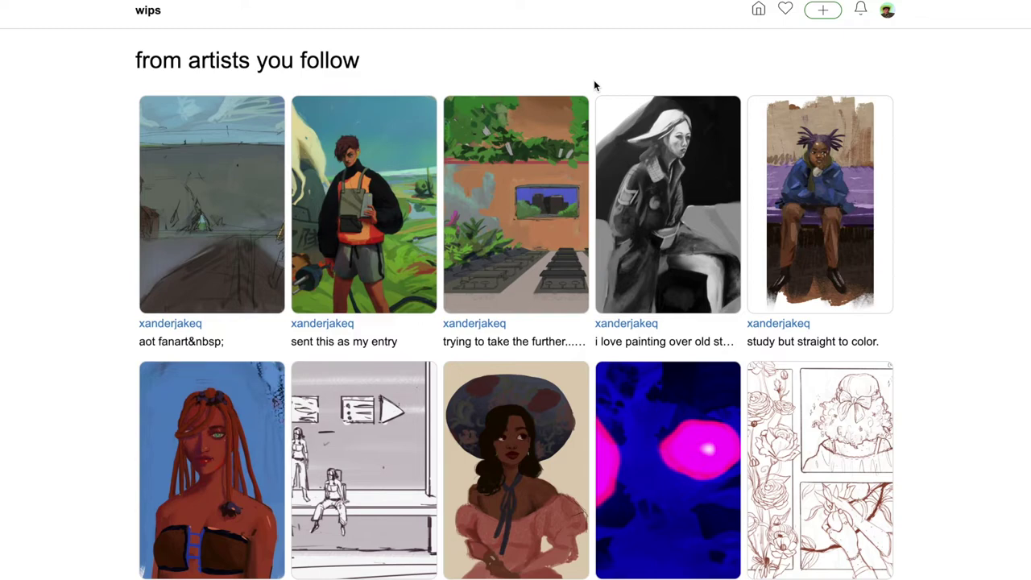
- Scroll through the nineteen followed-artists posts and back up toward the top
scroll(593, 79, "down", 5)
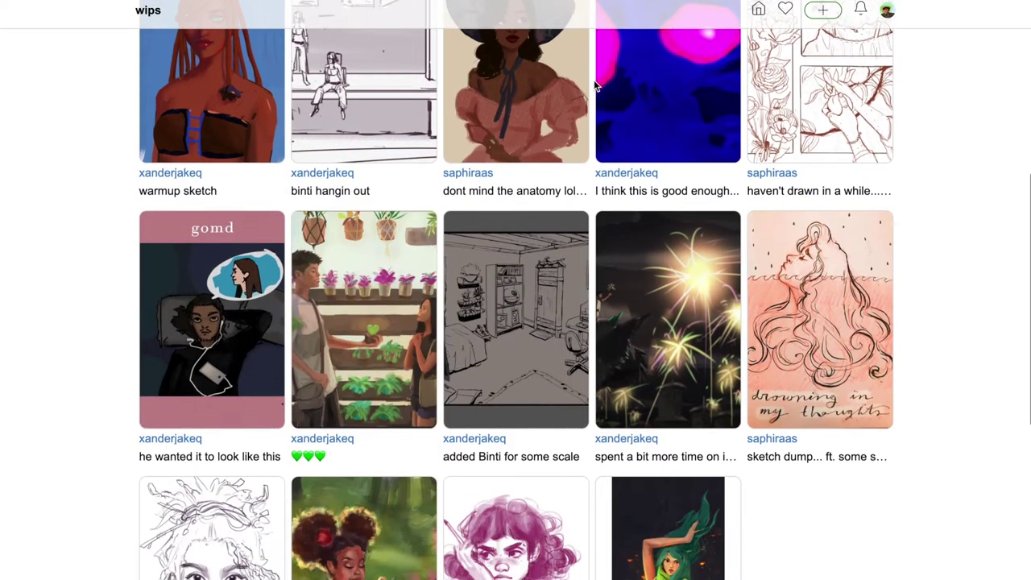
scroll(594, 84, "down", 2)
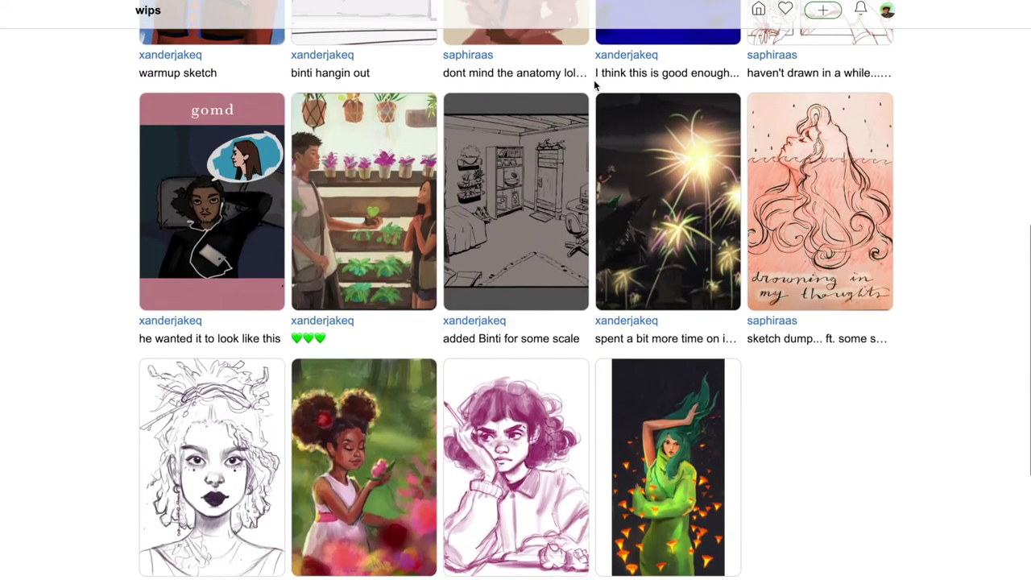
scroll(595, 84, "down", 1)
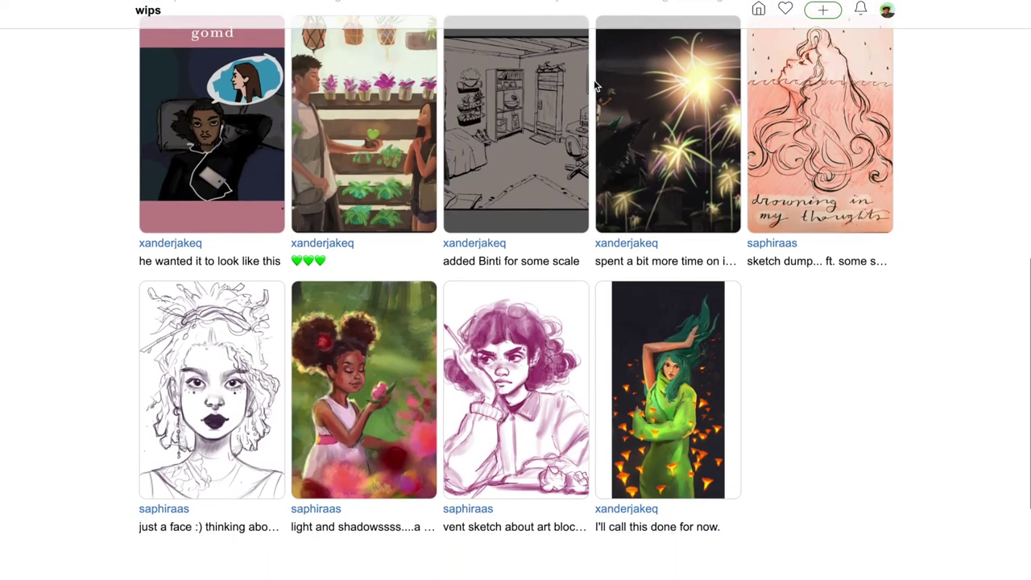
scroll(594, 84, "up", 8)
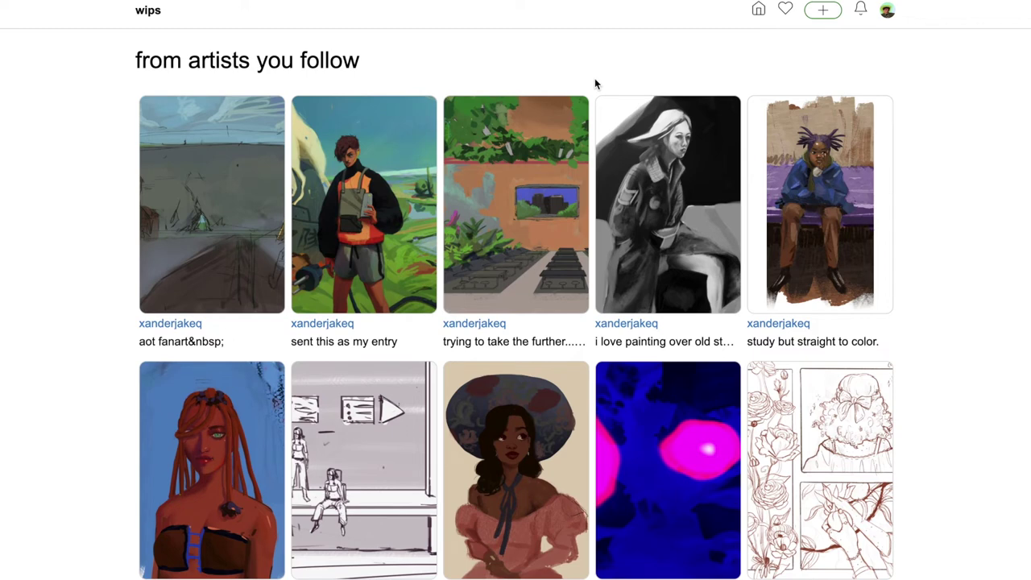
- Open the chroma corps sketching post and read down through its updates
left_click(405, 161)
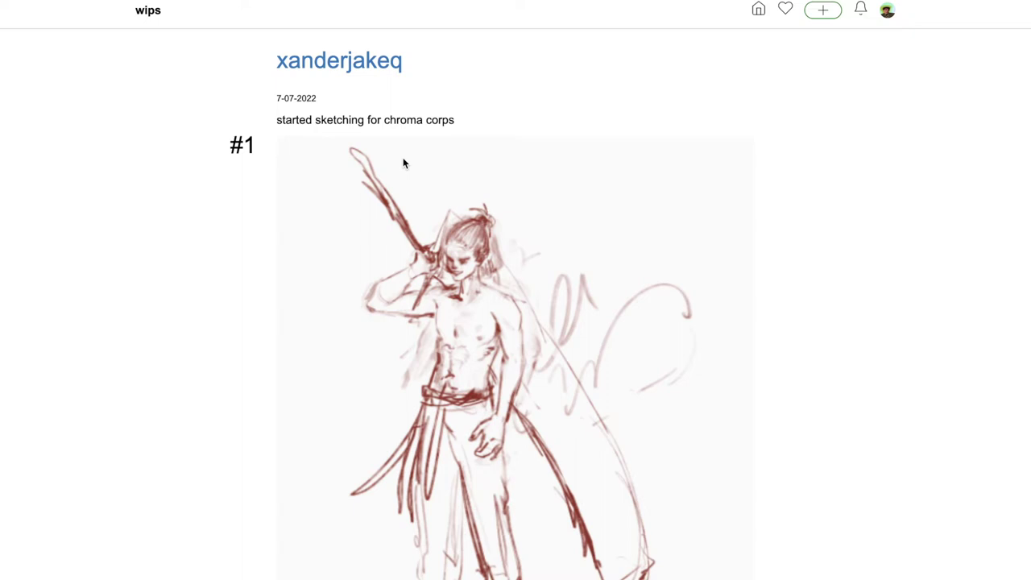
scroll(404, 164, "down", 4)
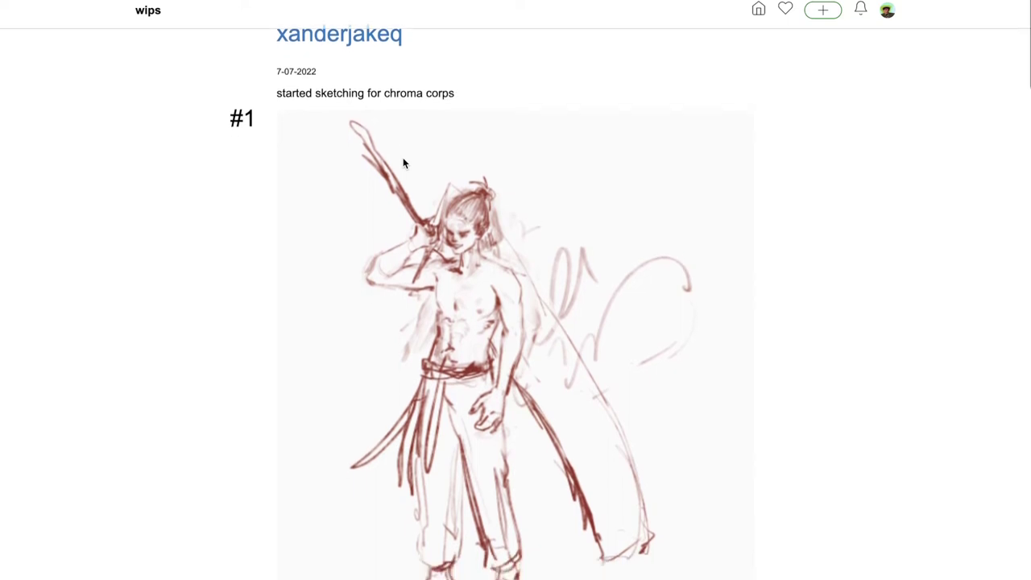
scroll(404, 163, "down", 5)
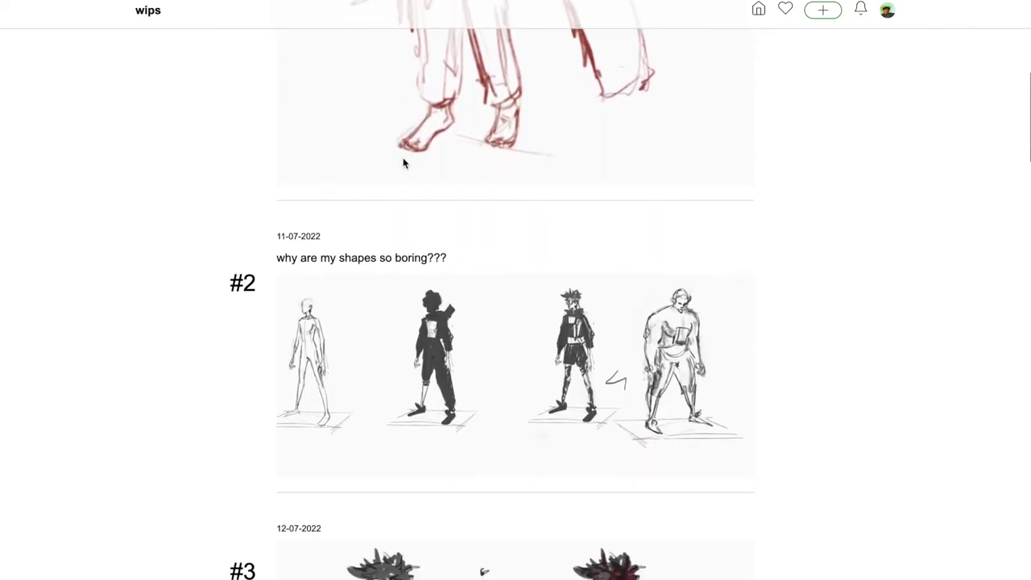
scroll(403, 164, "down", 2)
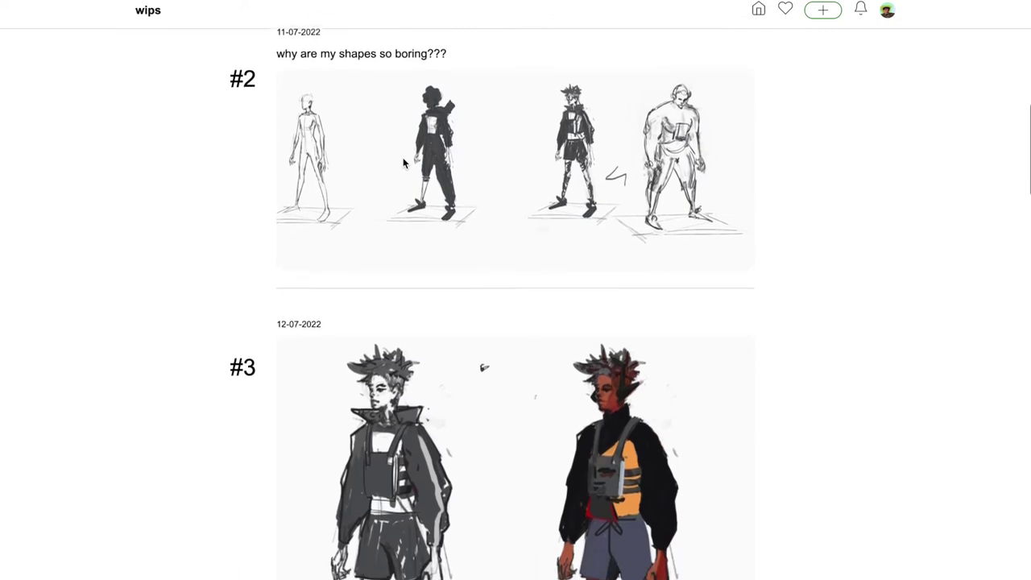
scroll(404, 163, "down", 3)
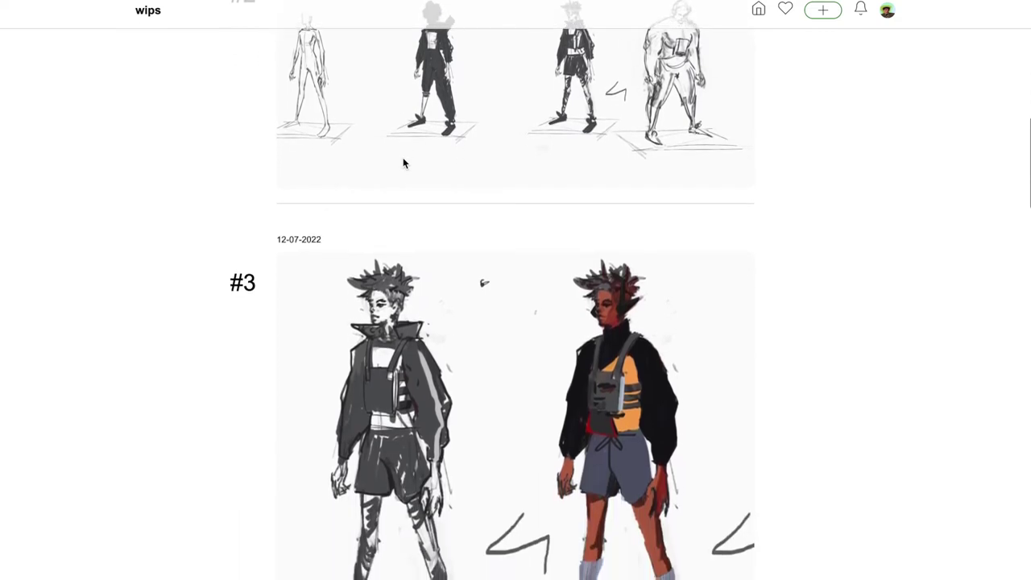
scroll(403, 164, "down", 6)
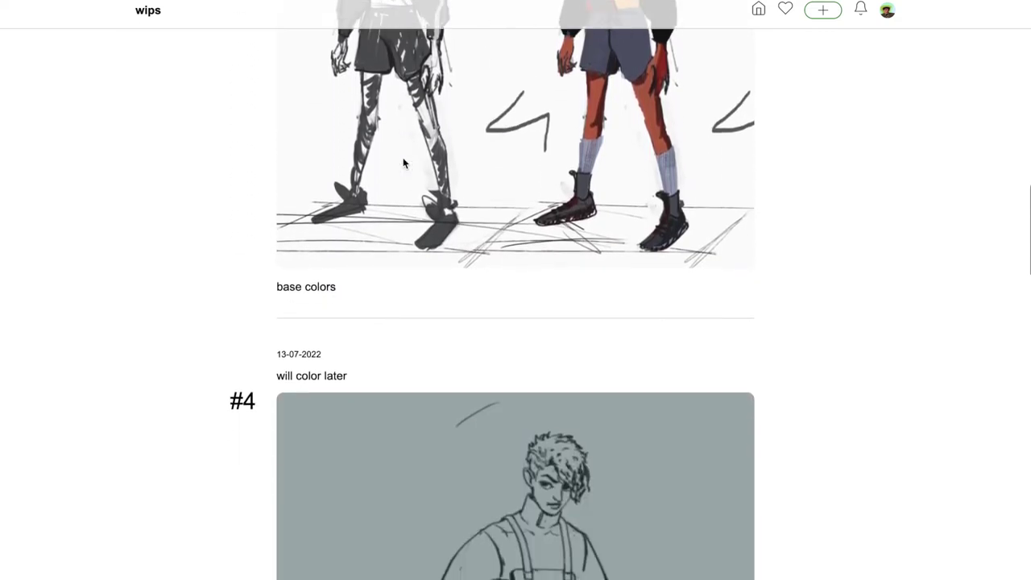
scroll(403, 161, "down", 7)
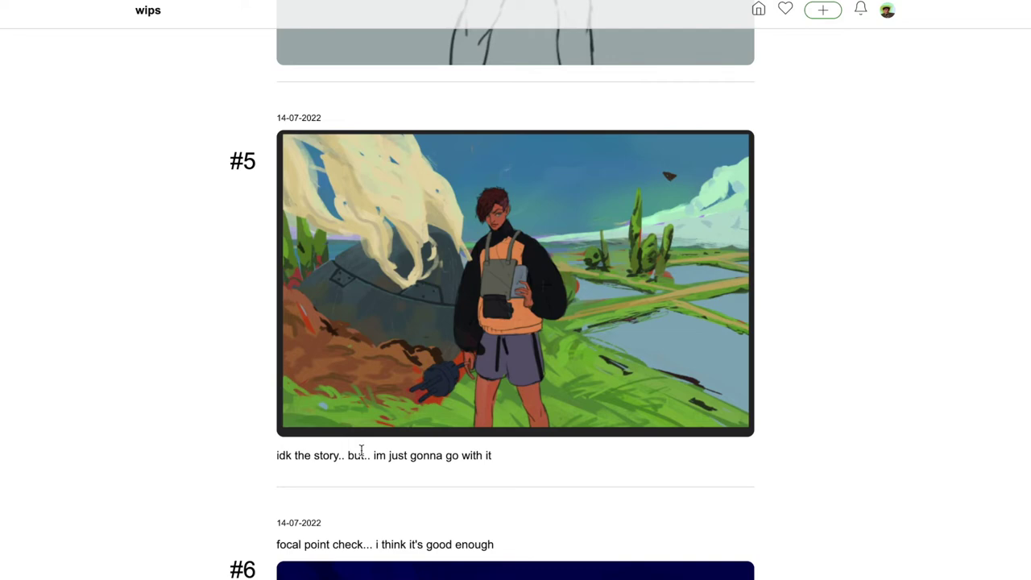
scroll(361, 452, "down", 10)
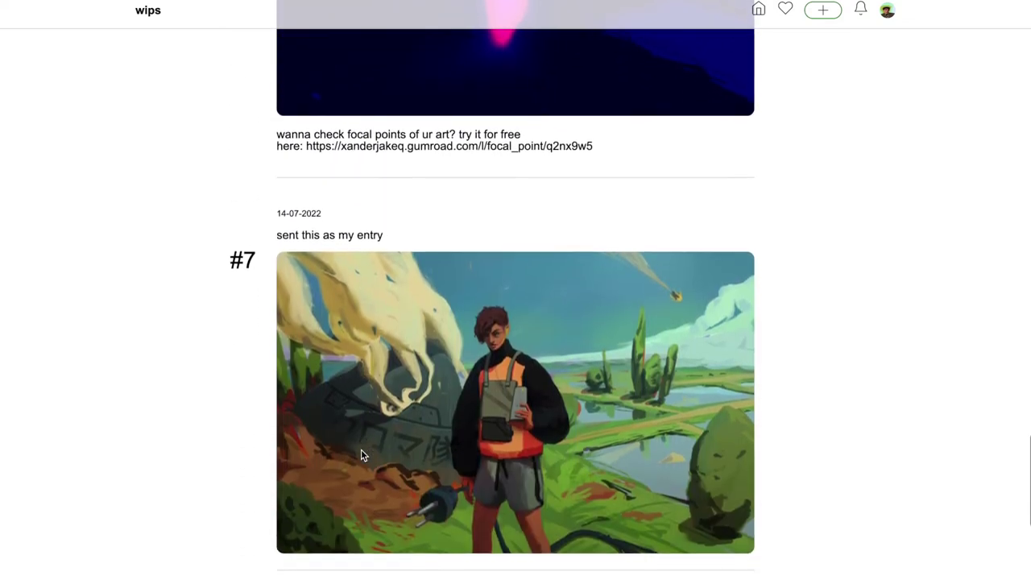
- Reach update #7, focus its comment box, then go to your own profile
scroll(293, 155, "up", 3)
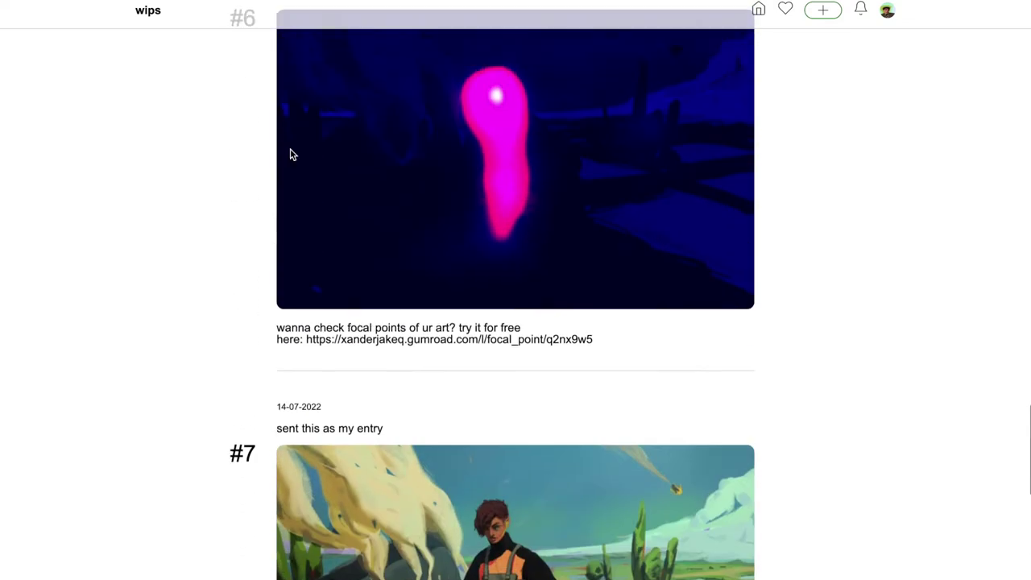
scroll(293, 155, "up", 1)
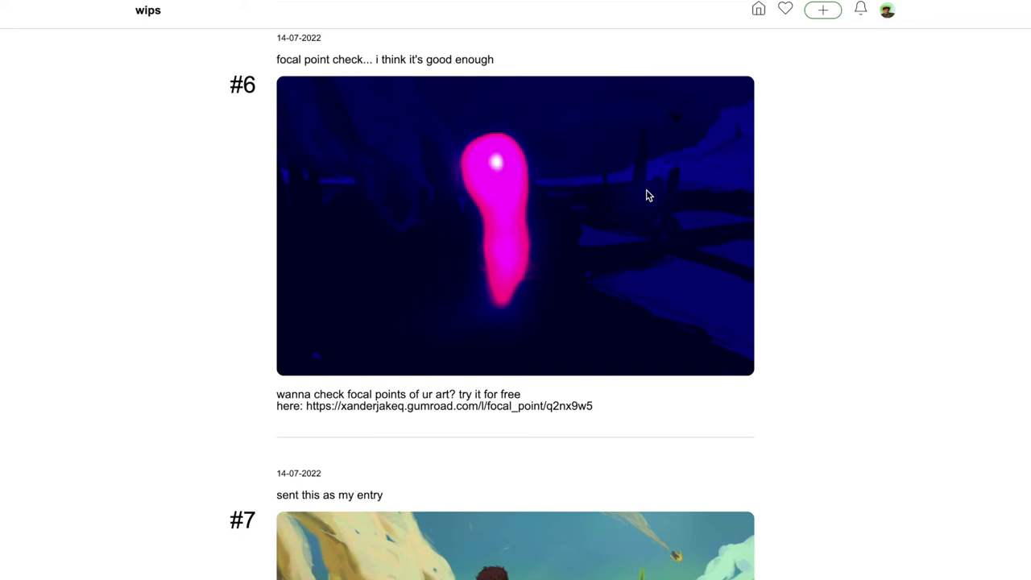
scroll(276, 516, "down", 3)
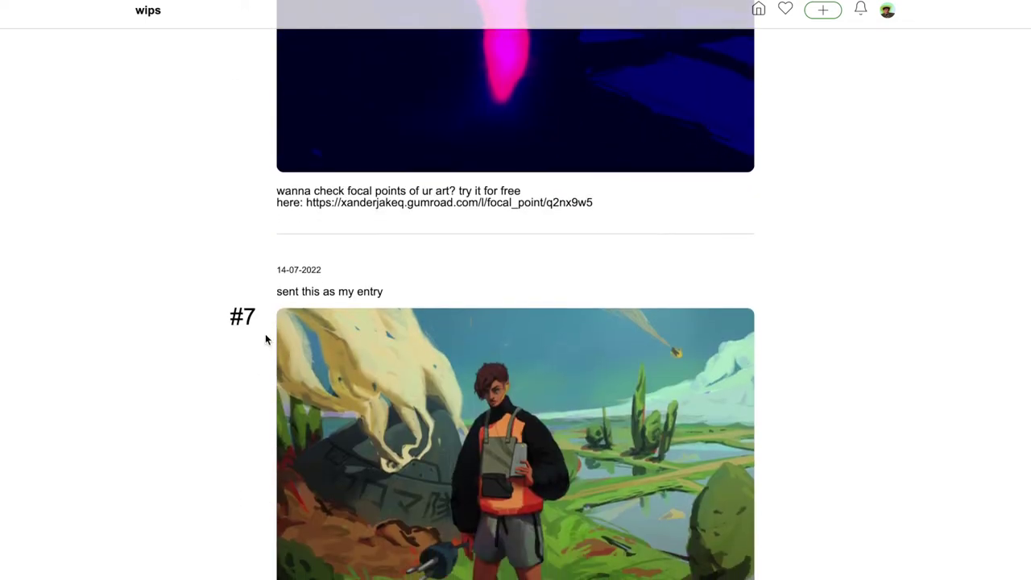
scroll(265, 340, "down", 2)
scroll(266, 339, "down", 1)
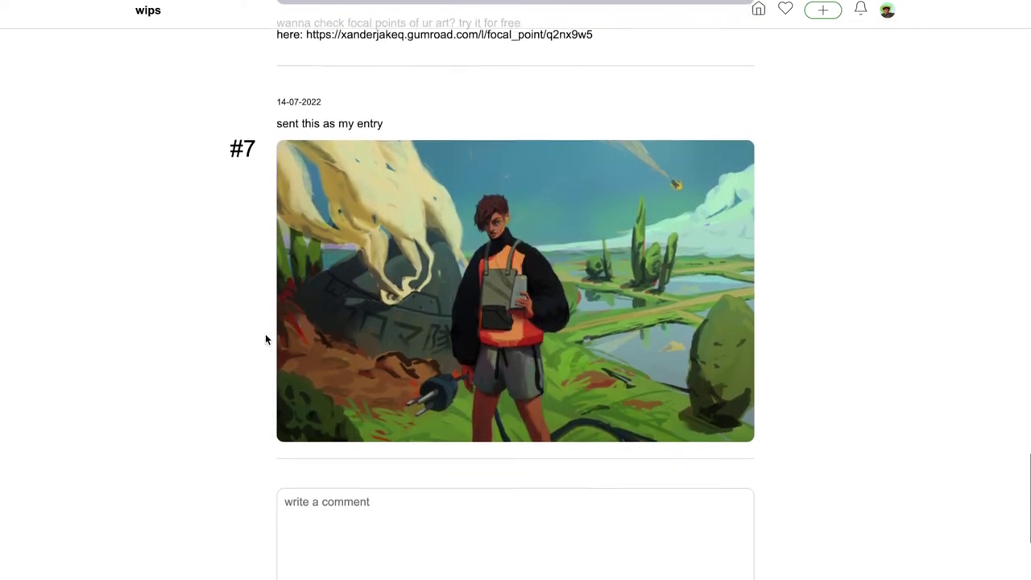
scroll(265, 339, "down", 1)
scroll(266, 339, "down", 1)
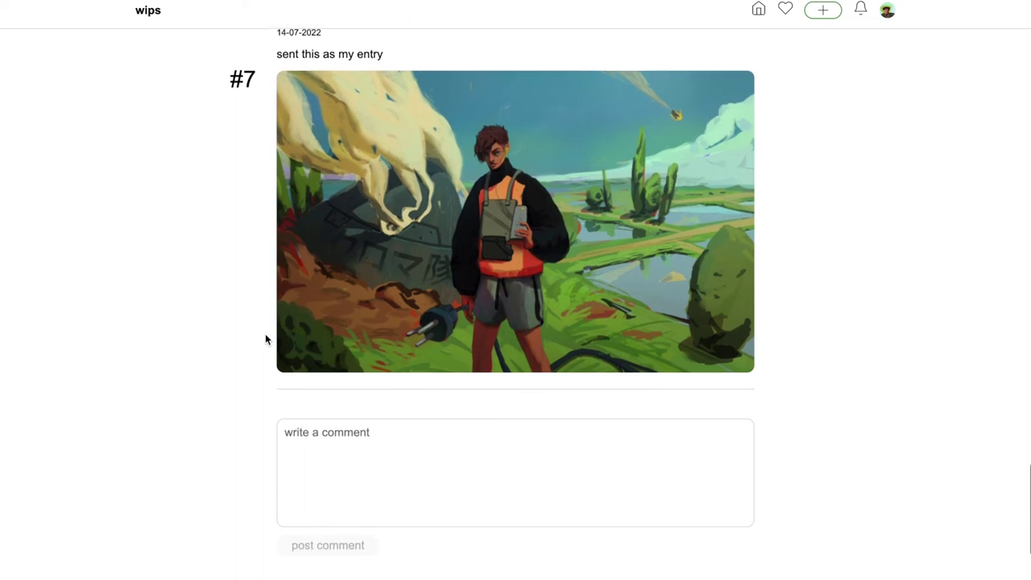
scroll(265, 339, "down", 1)
left_click(319, 425)
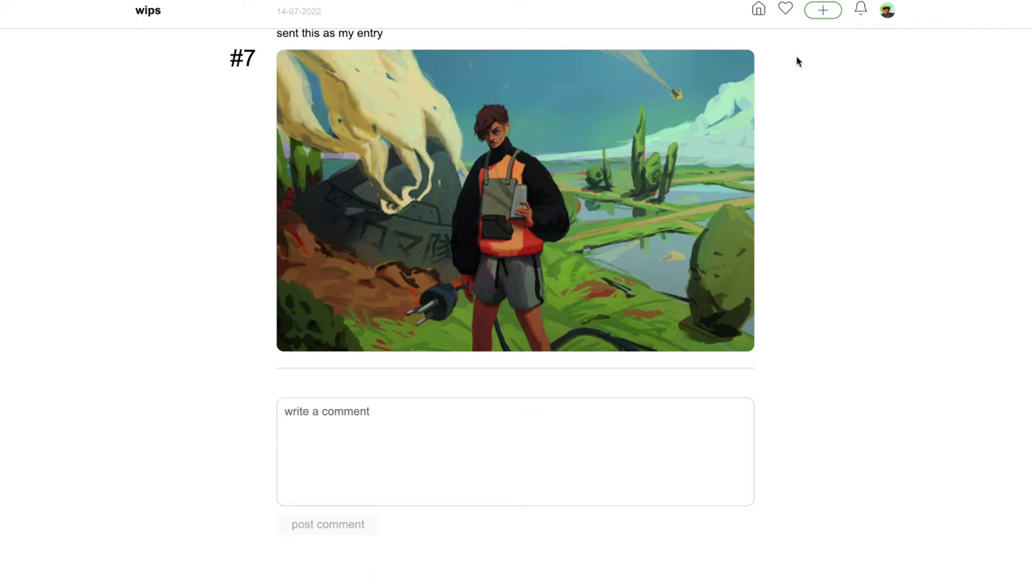
left_click(886, 12)
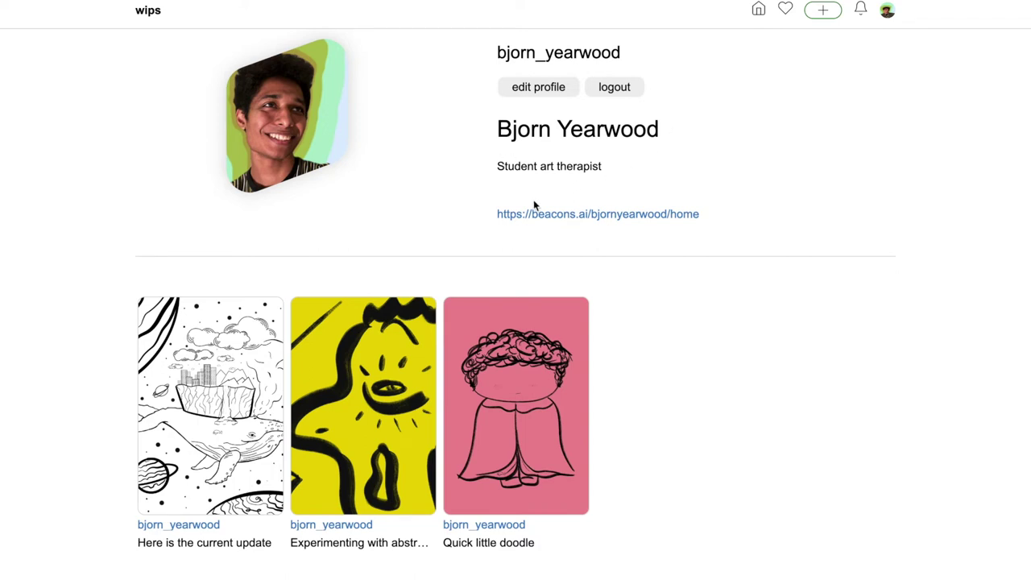
- Edit the profile's display name, bio and web monetization meta tag, then save it
left_click(538, 88)
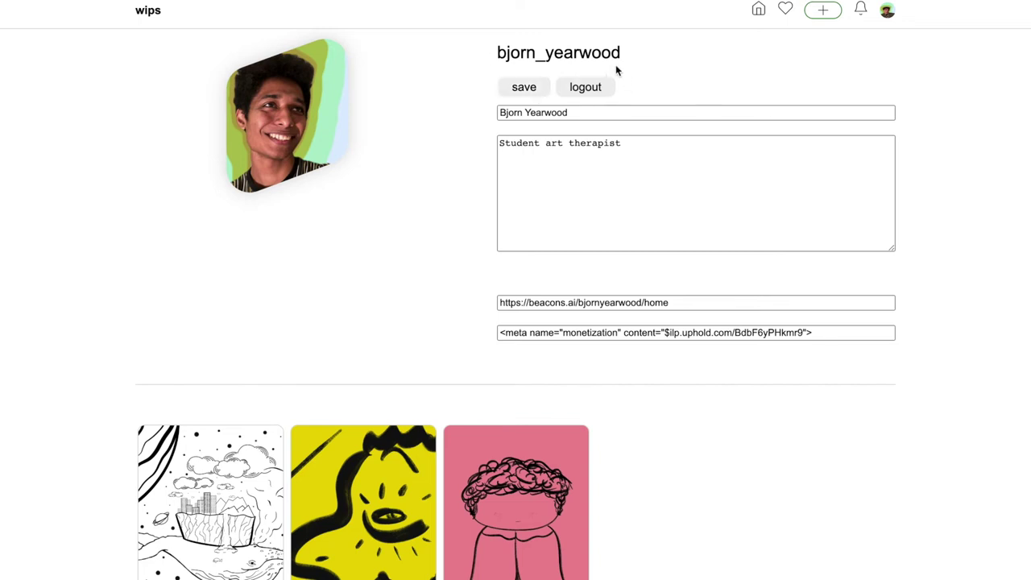
left_click(568, 110)
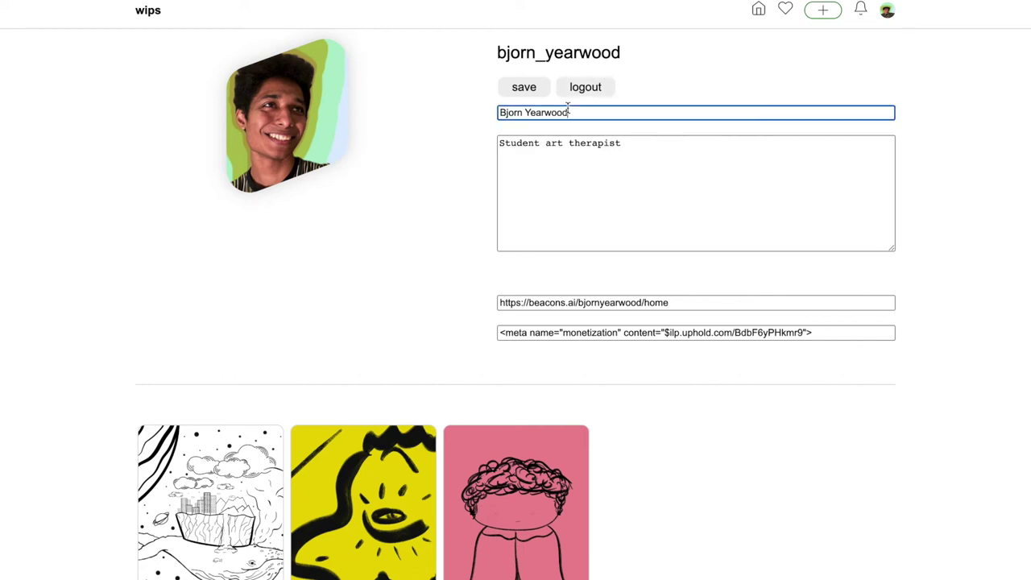
left_click(563, 143)
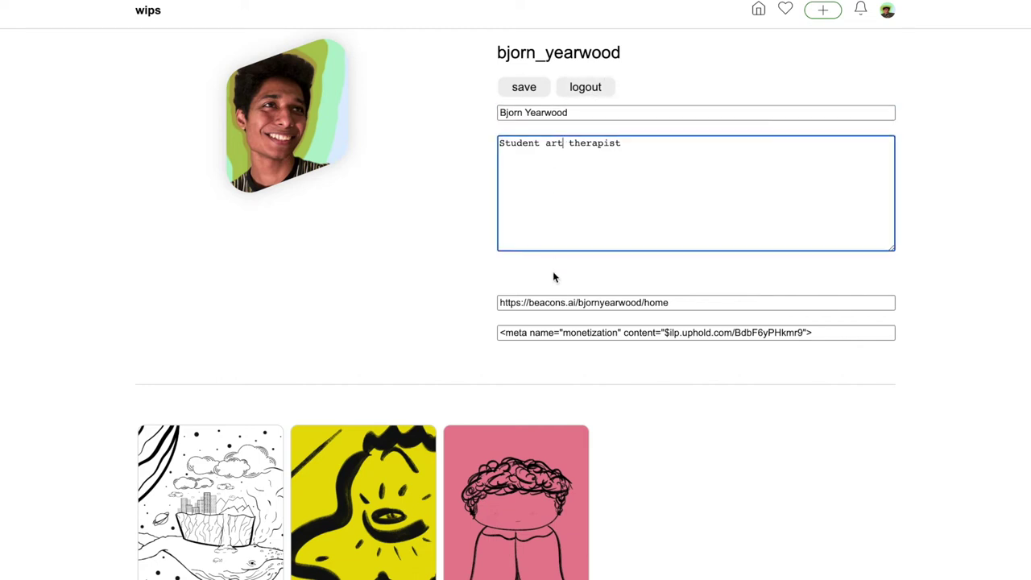
left_click(521, 333)
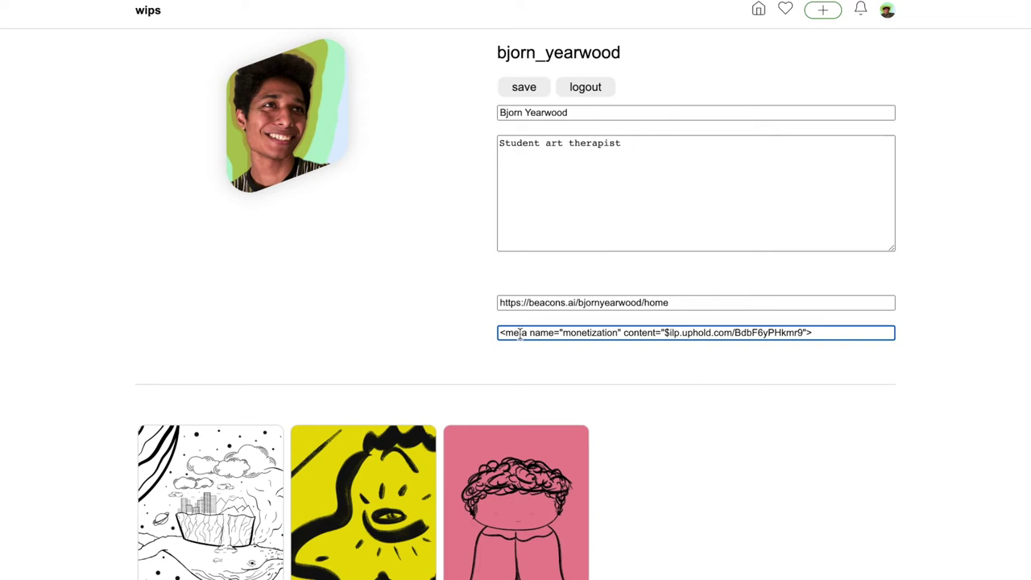
scroll(519, 333, "down", 1)
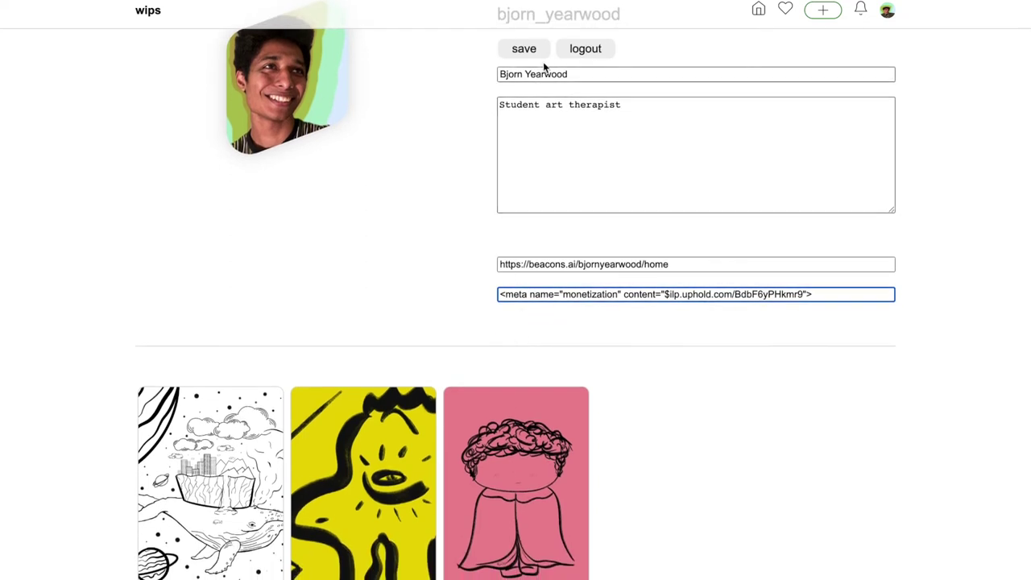
left_click(524, 50)
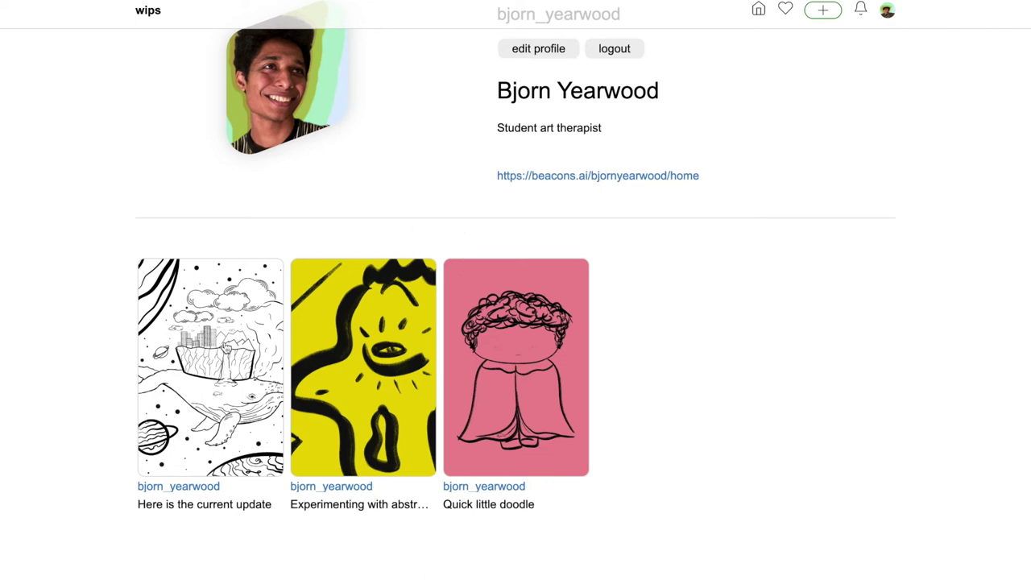
- Open the whale post, review its updates and comments, and bring up an empty new-update form
left_click(222, 352)
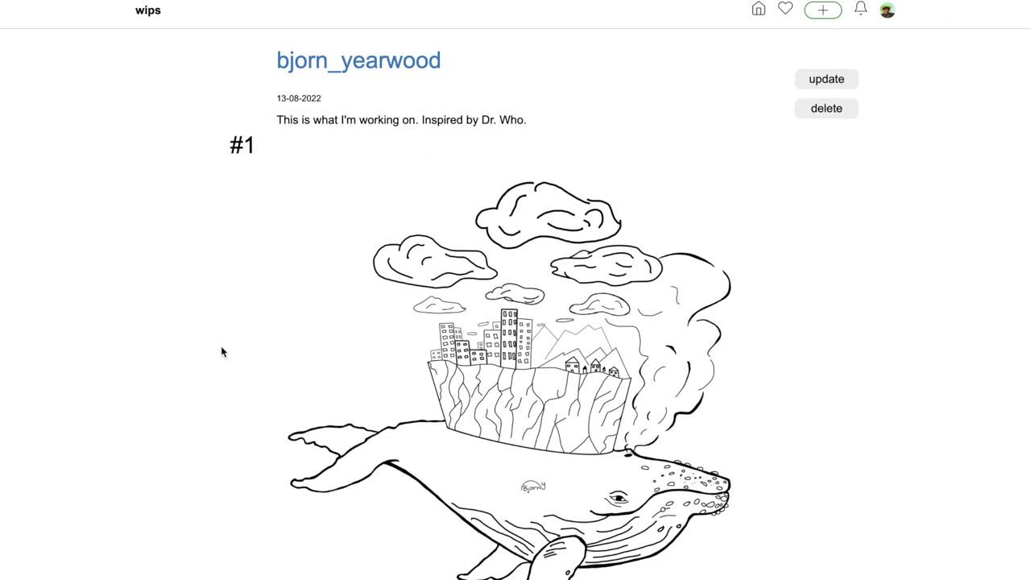
scroll(221, 348, "down", 1)
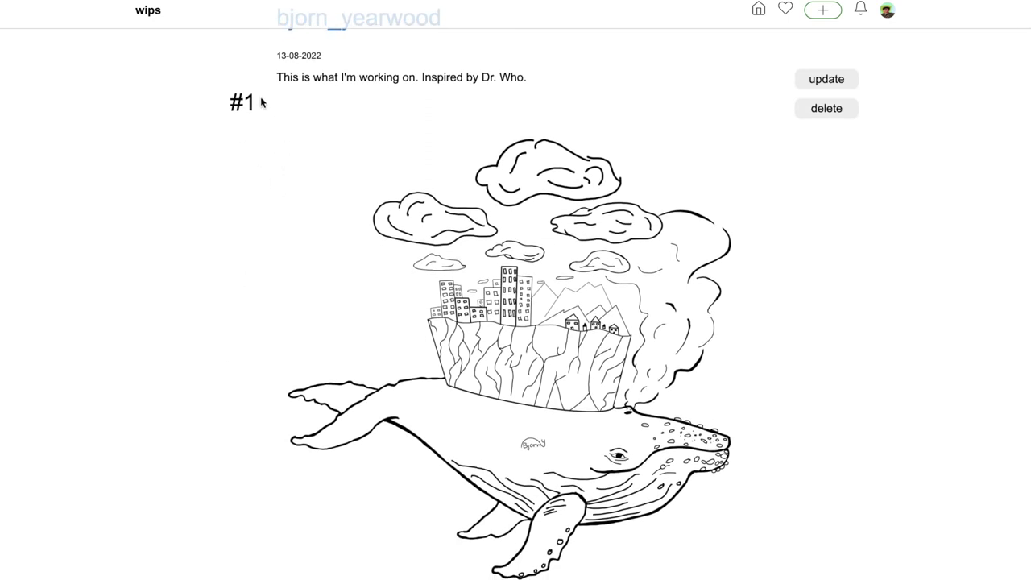
scroll(376, 256, "down", 3)
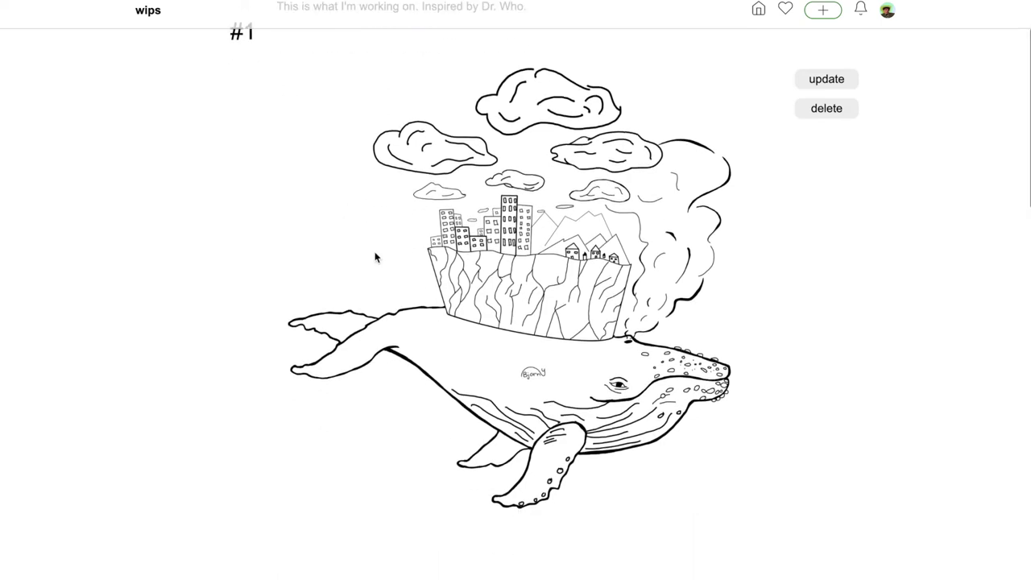
scroll(376, 257, "down", 5)
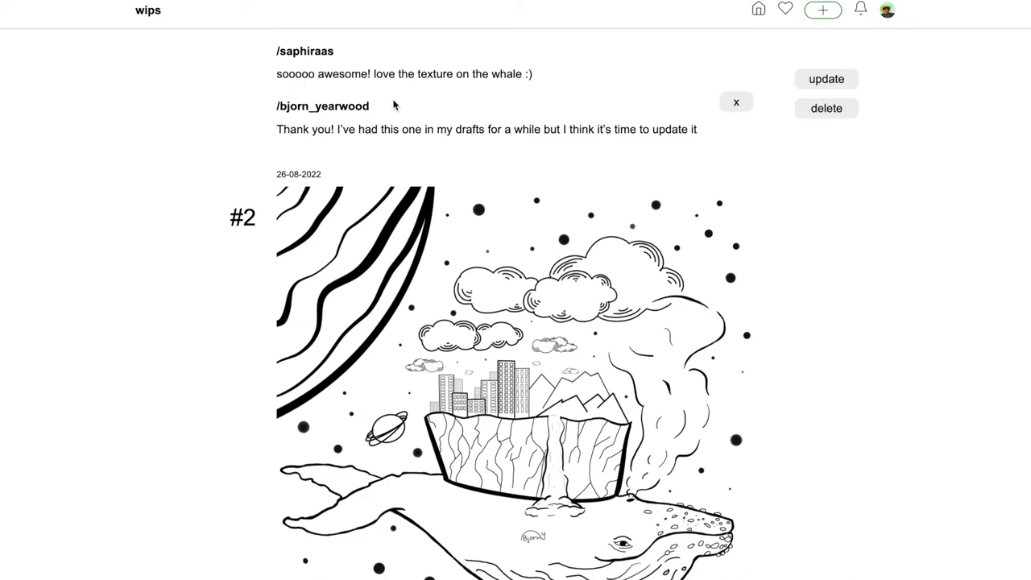
scroll(393, 105, "up", 8)
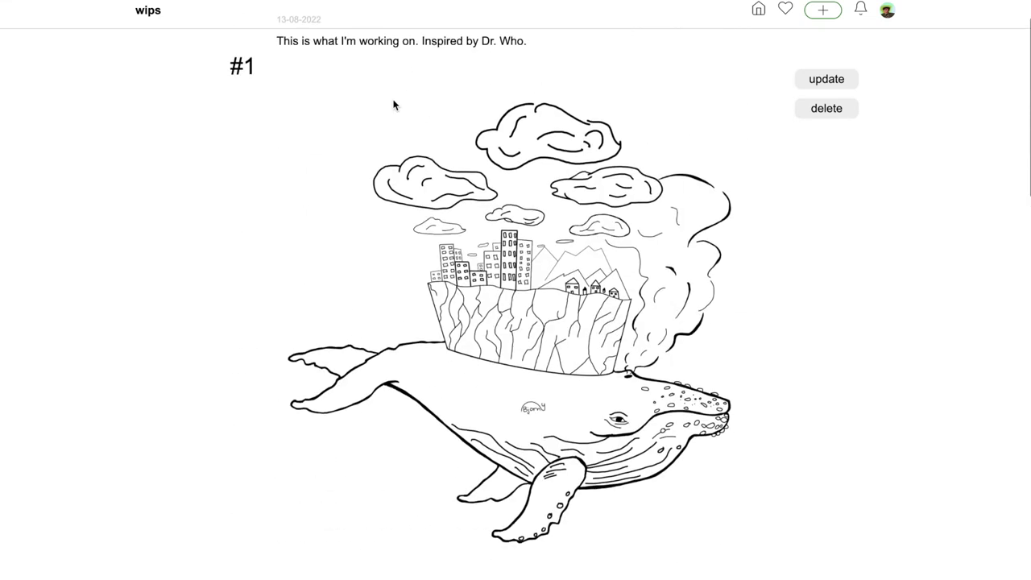
scroll(393, 105, "down", 10)
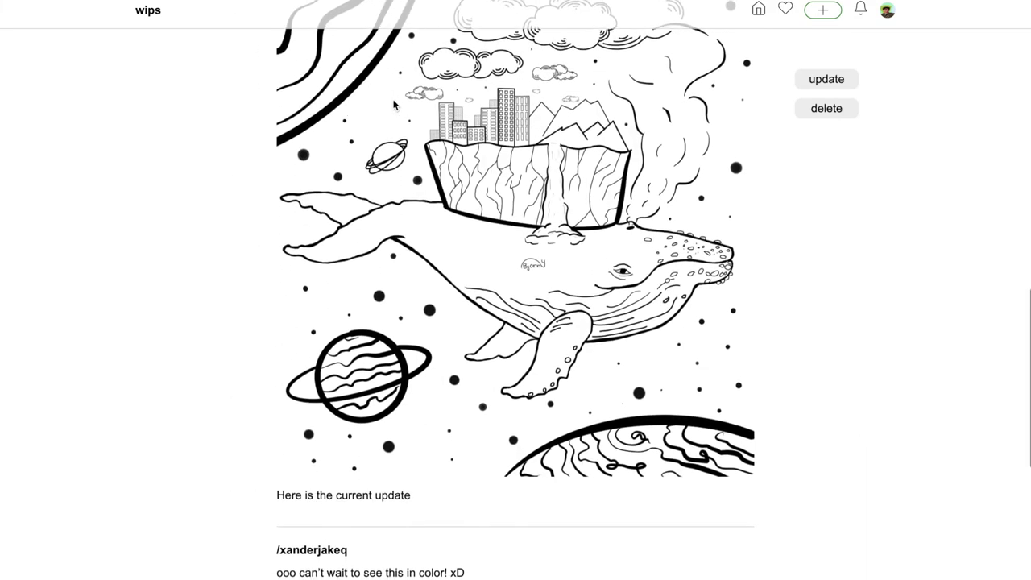
scroll(442, 417, "down", 2)
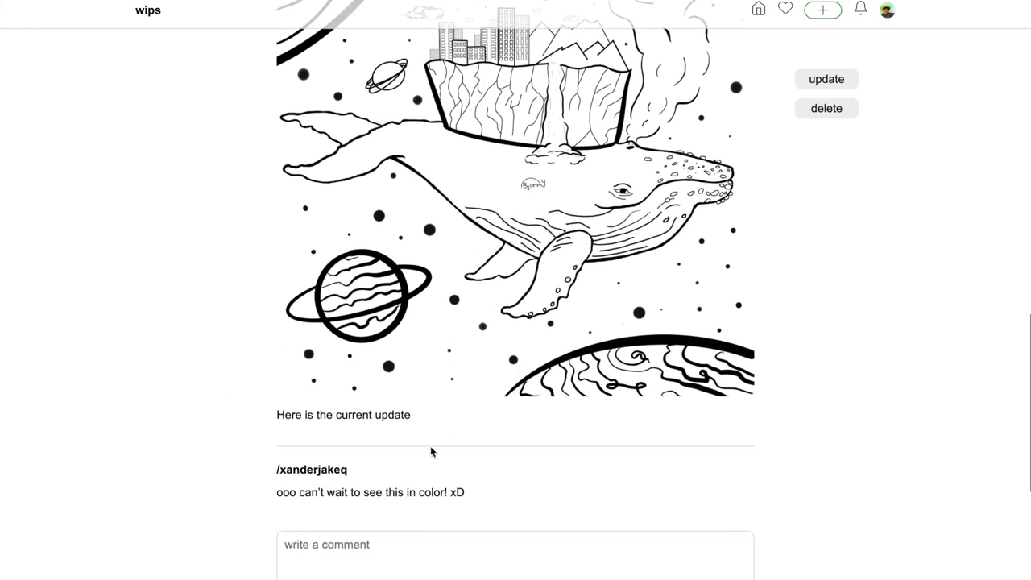
scroll(430, 451, "down", 1)
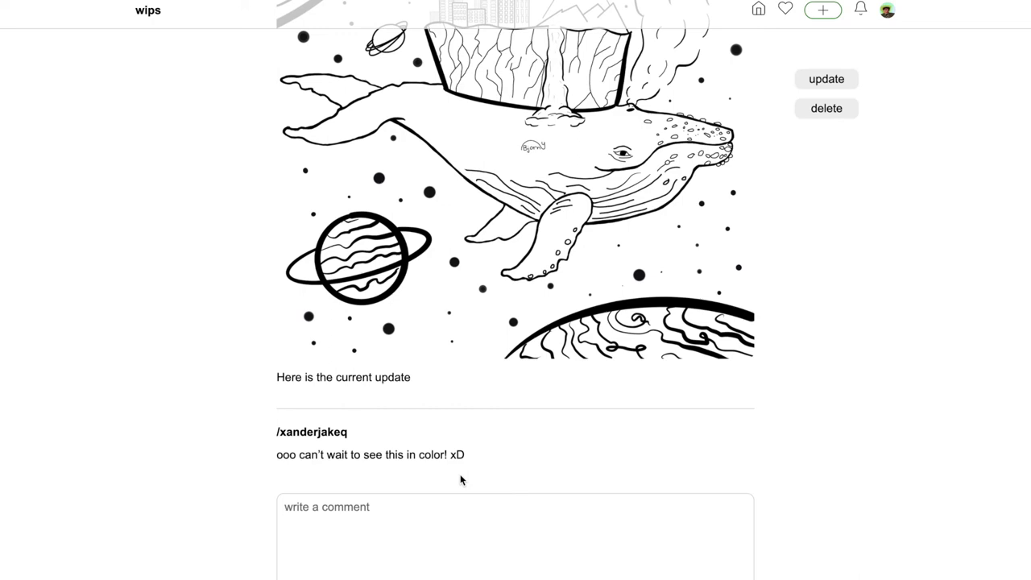
left_click(807, 84)
scroll(808, 84, "down", 15)
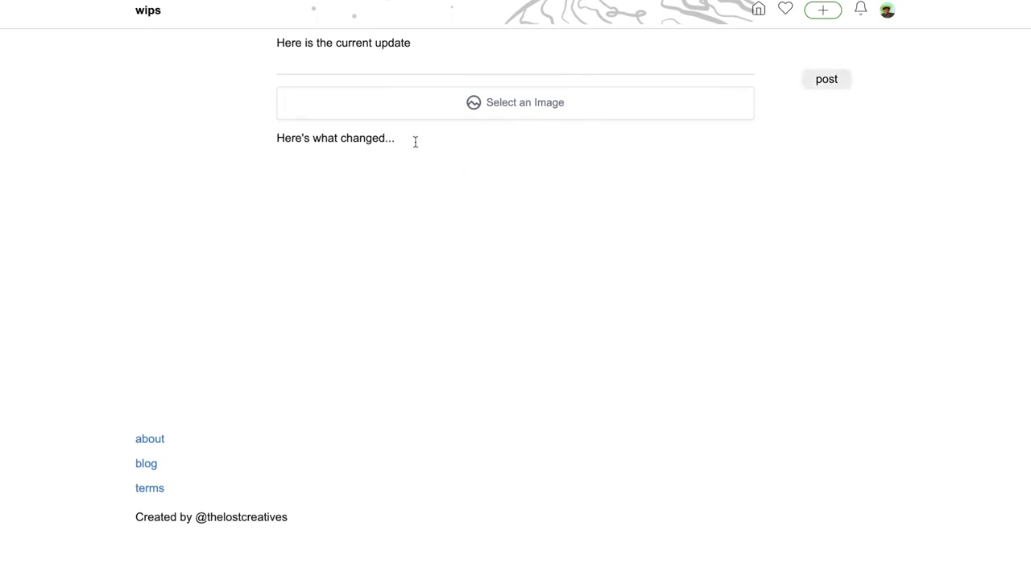
- Start a new post, add a block below the caption and view the block choices
left_click(823, 12)
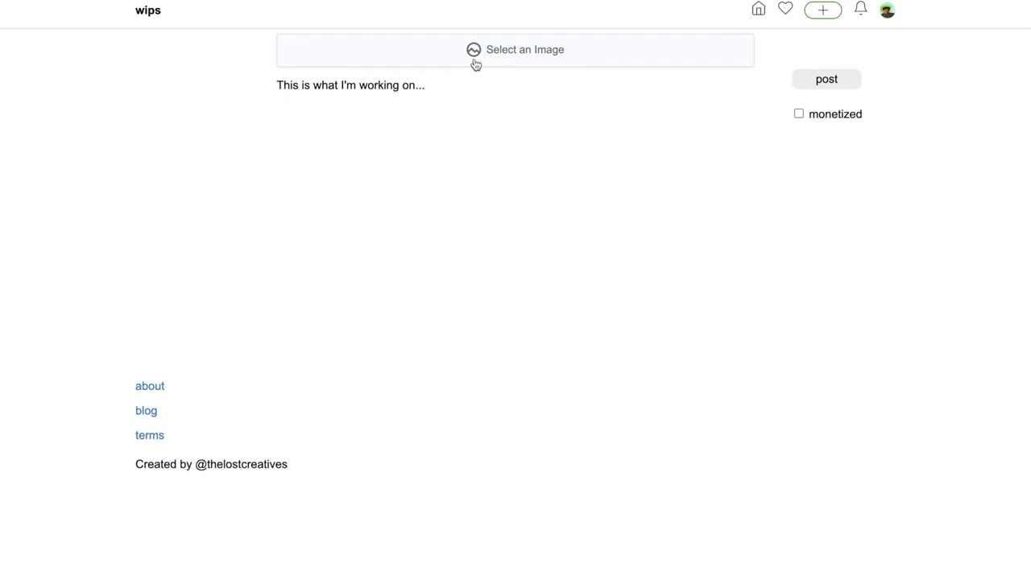
left_click(428, 86)
key("Return")
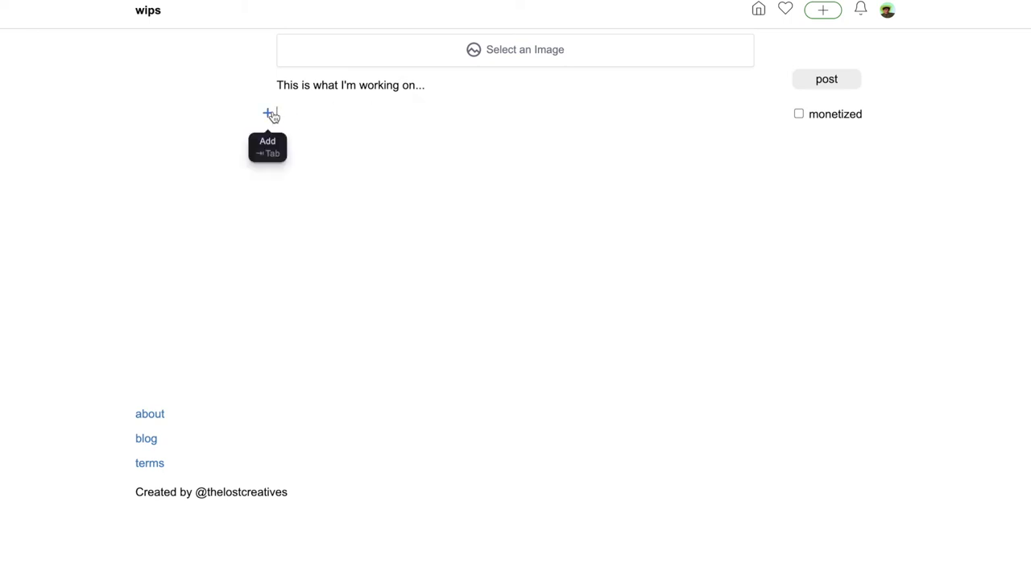
left_click(270, 114)
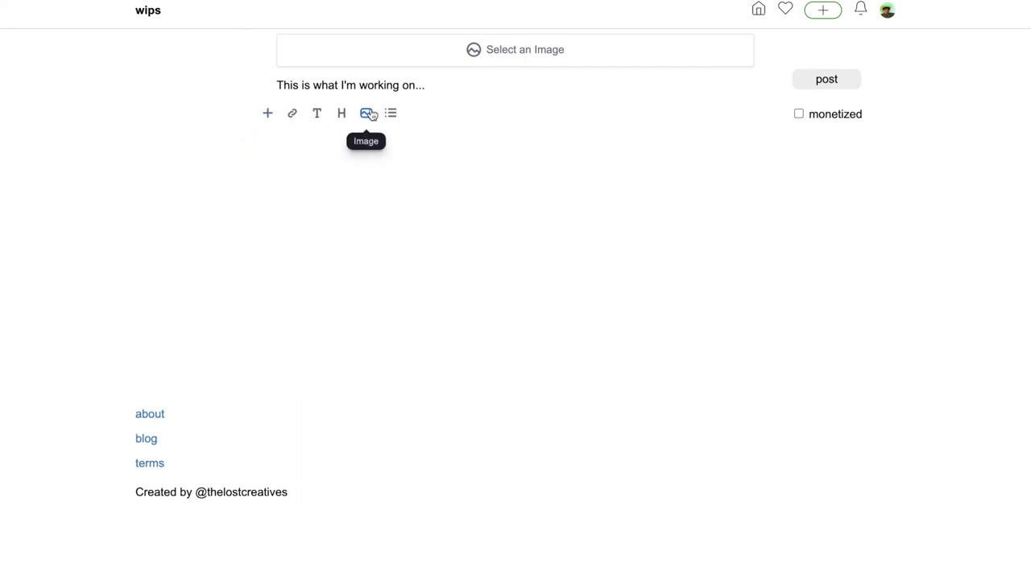
left_click(403, 85)
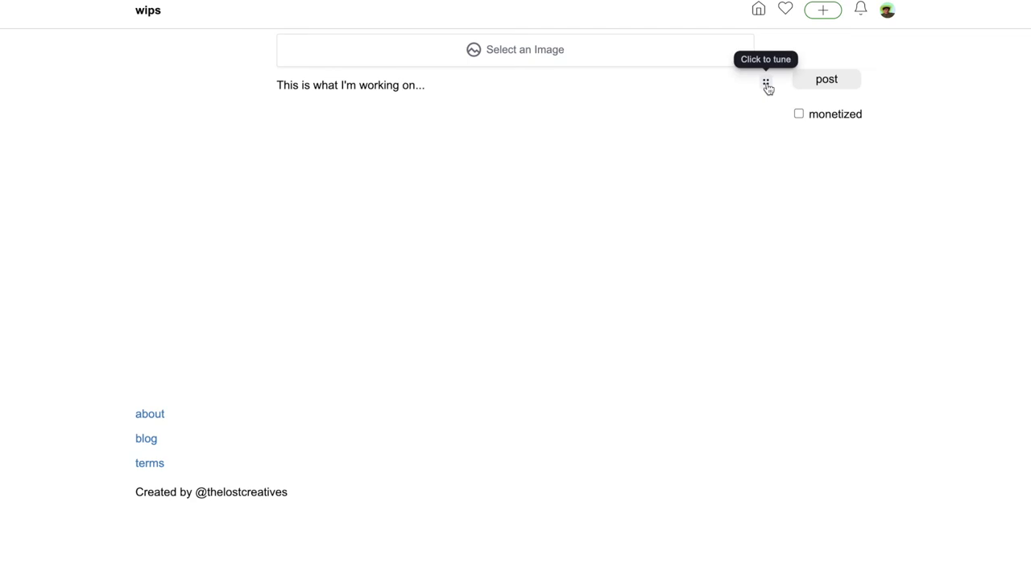
- Move the caption block above the image, then back below it
left_click(767, 86)
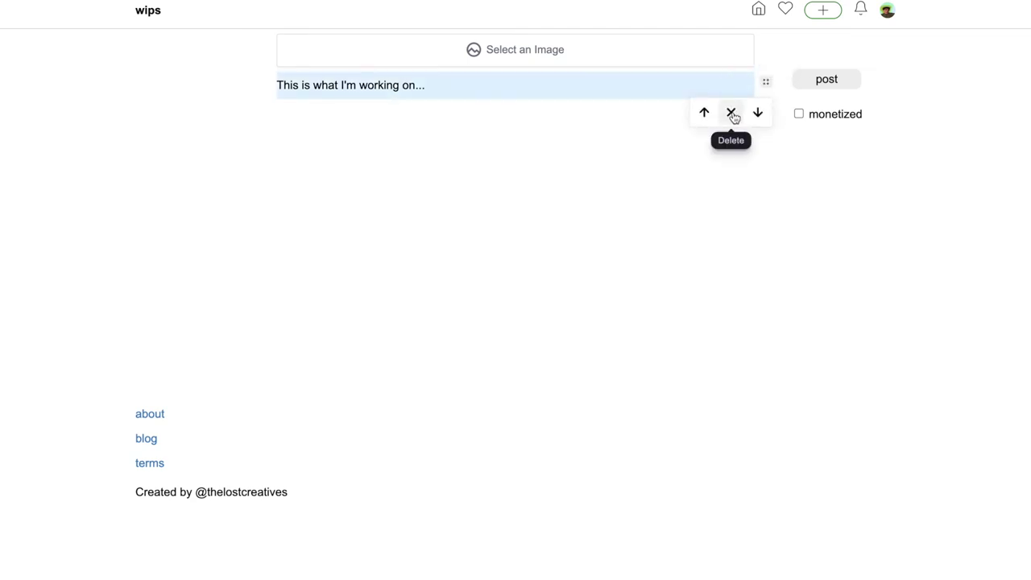
left_click(704, 113)
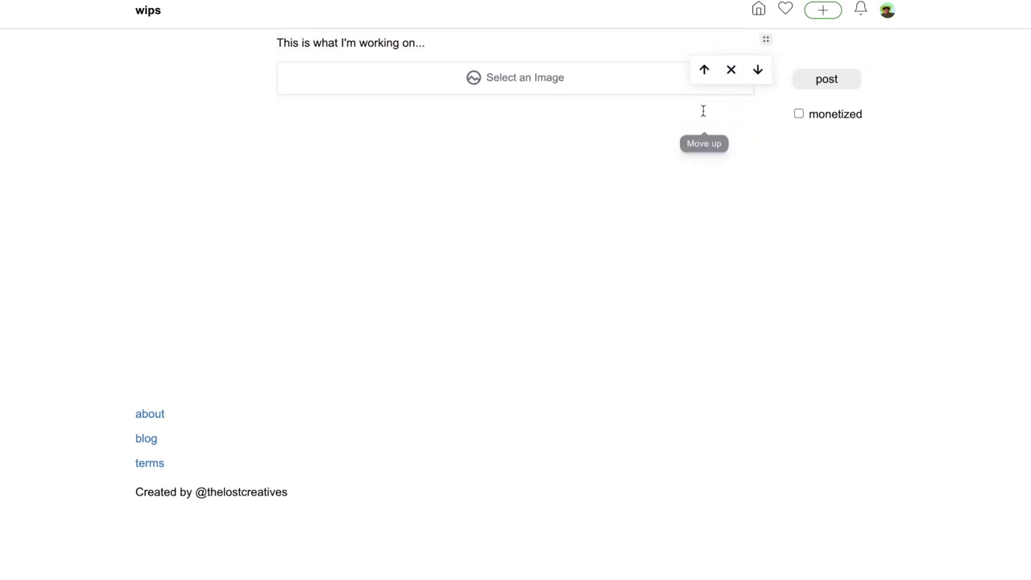
left_click(757, 70)
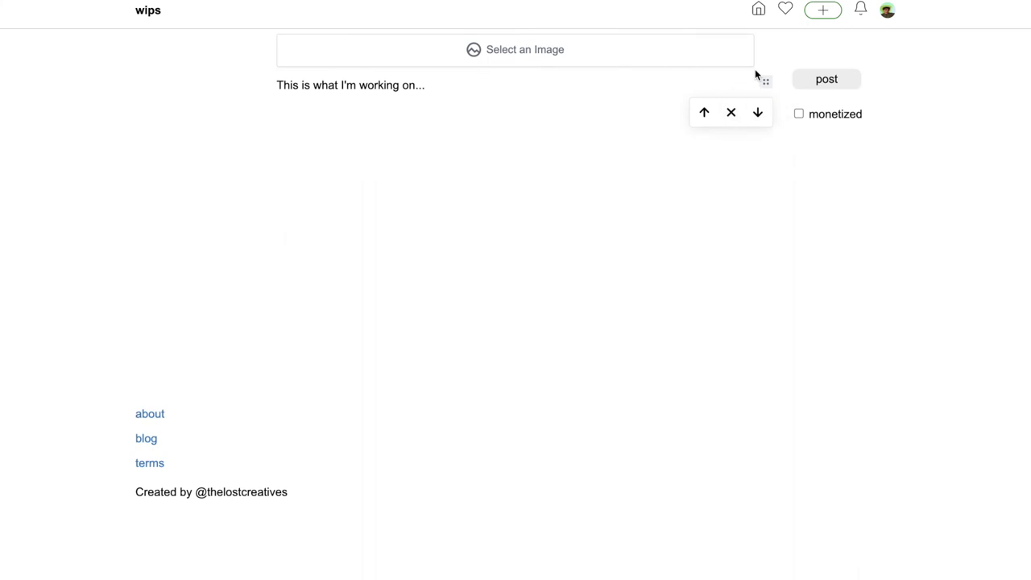
- Tick the 'monetized' checkbox on the new post
left_click(800, 116)
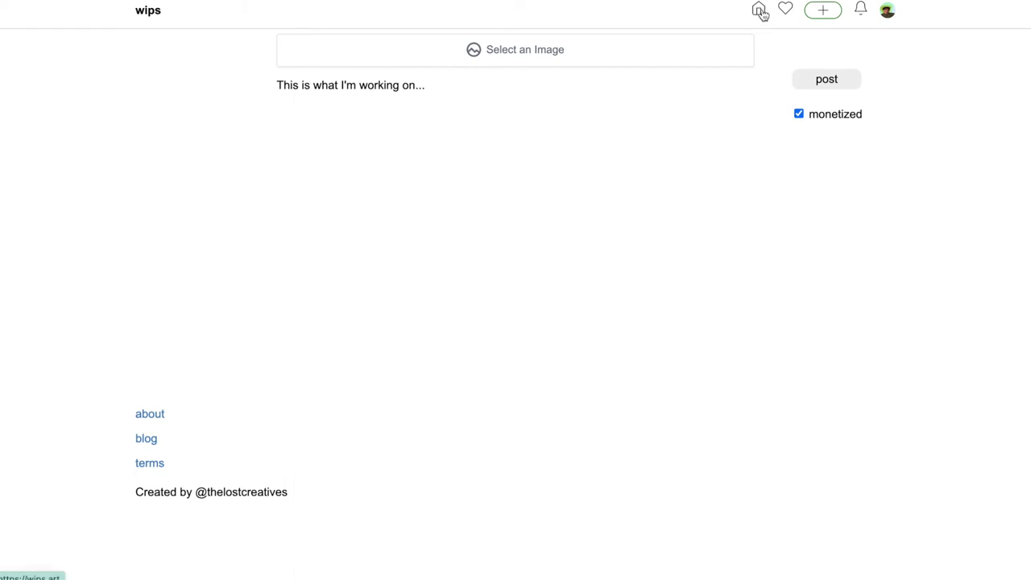
- Show the notifications list, which has no notifications
left_click(859, 9)
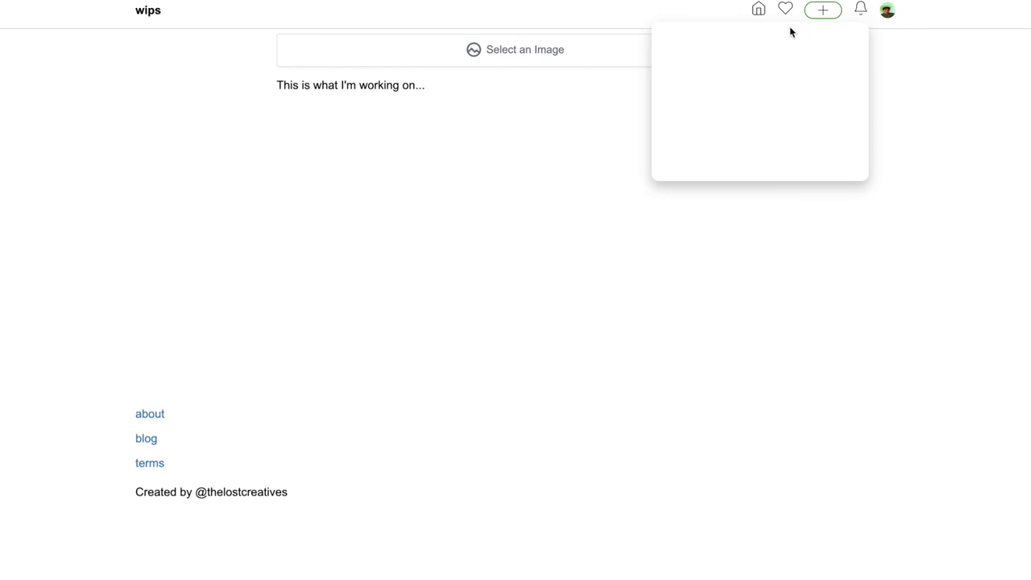
- Return to the home feed grid of artists' work-in-progress posts
left_click(759, 11)
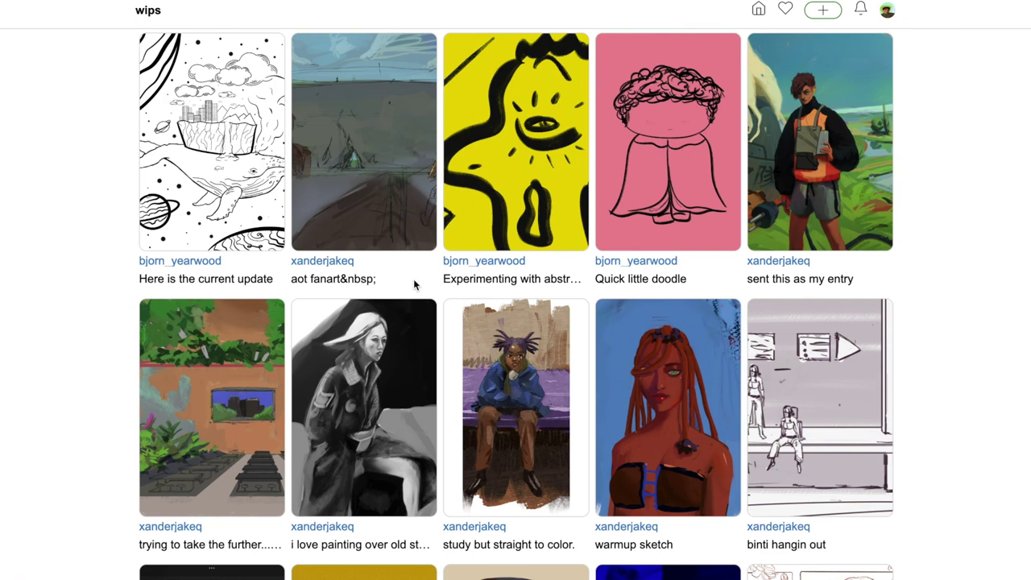